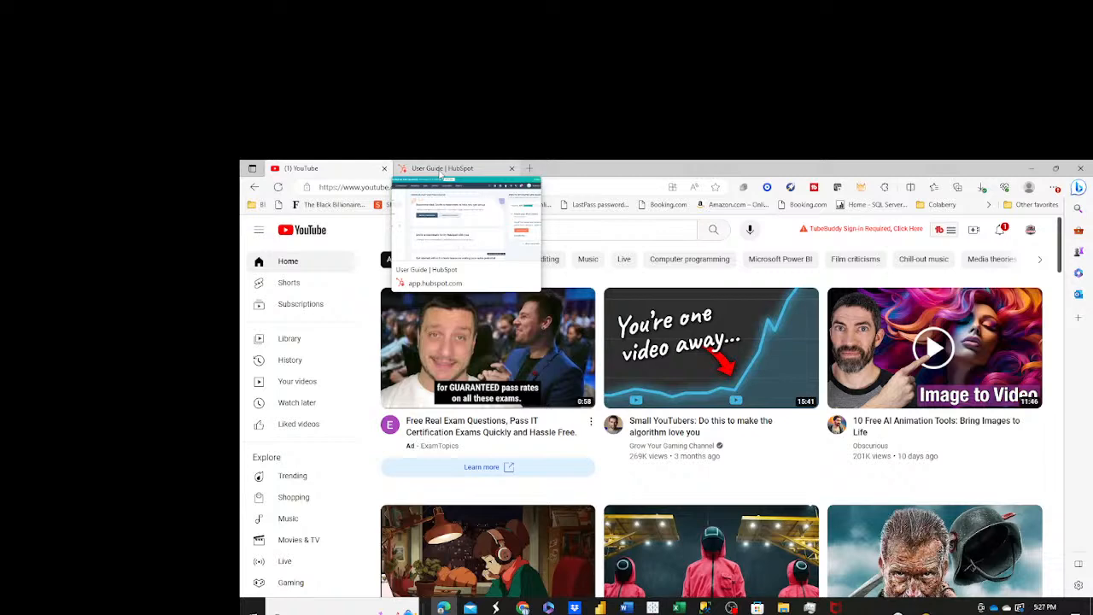
Switch to the HubSpot page and open the Companies list.
left_click(440, 170)
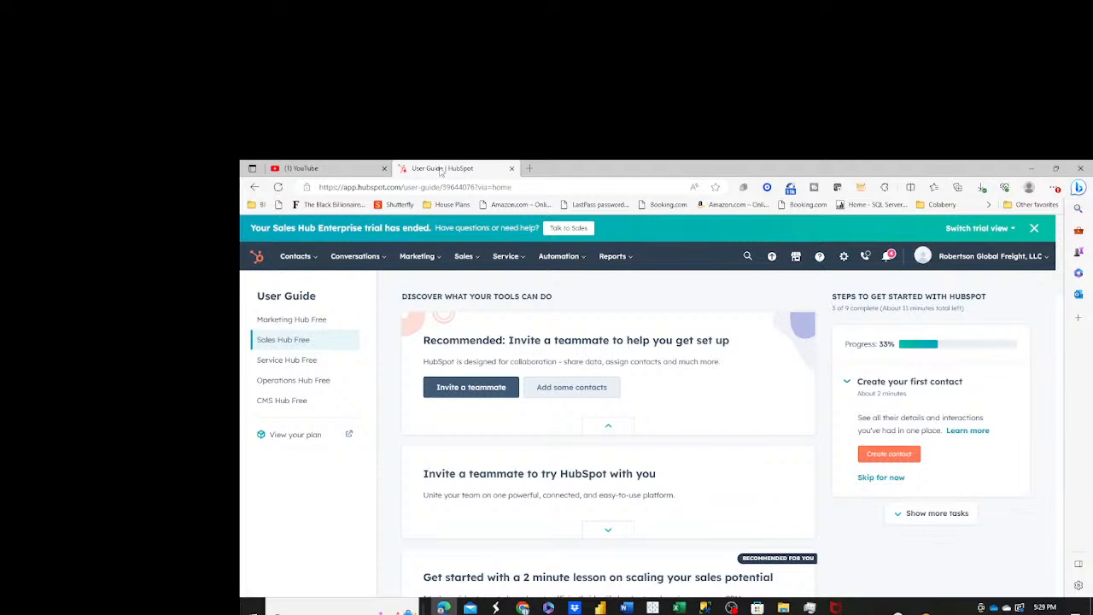
left_click(316, 263)
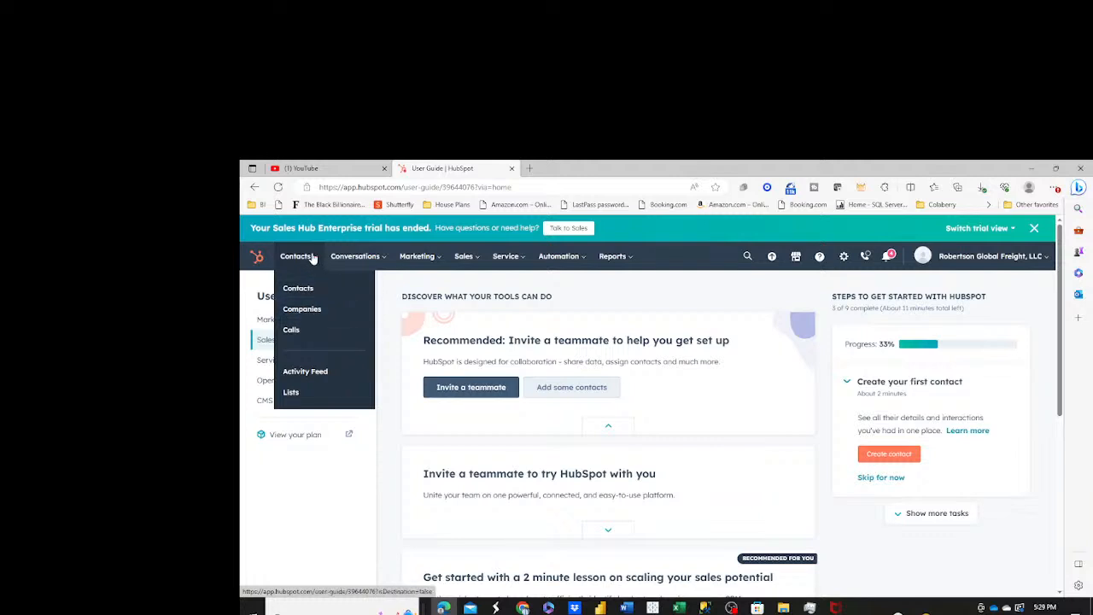
left_click(355, 256)
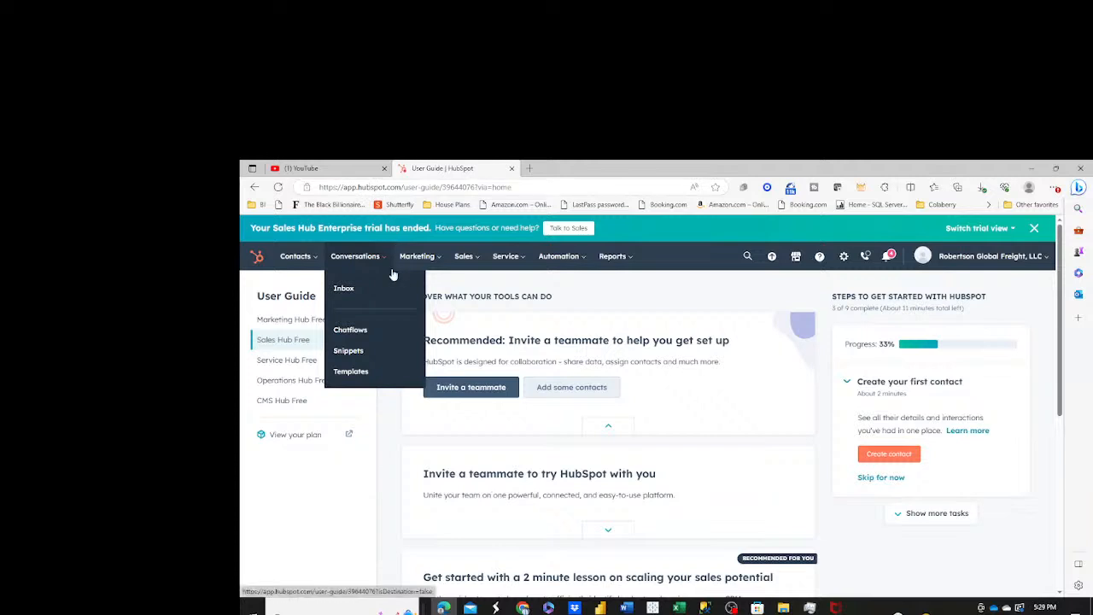
mouse_move(313, 261)
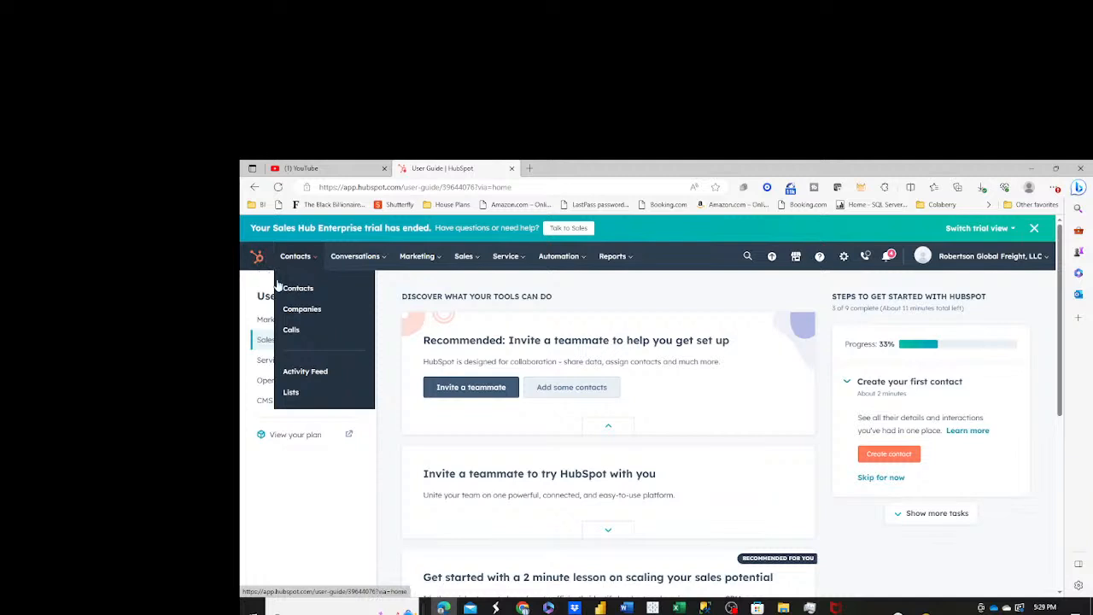
left_click(301, 309)
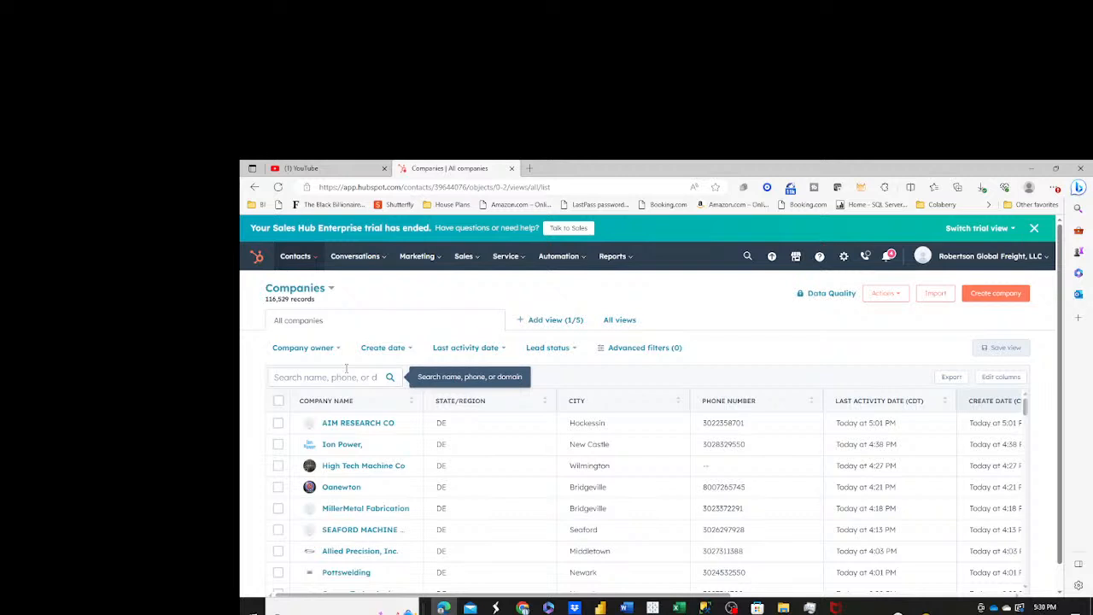
left_click(314, 264)
left_click(304, 311)
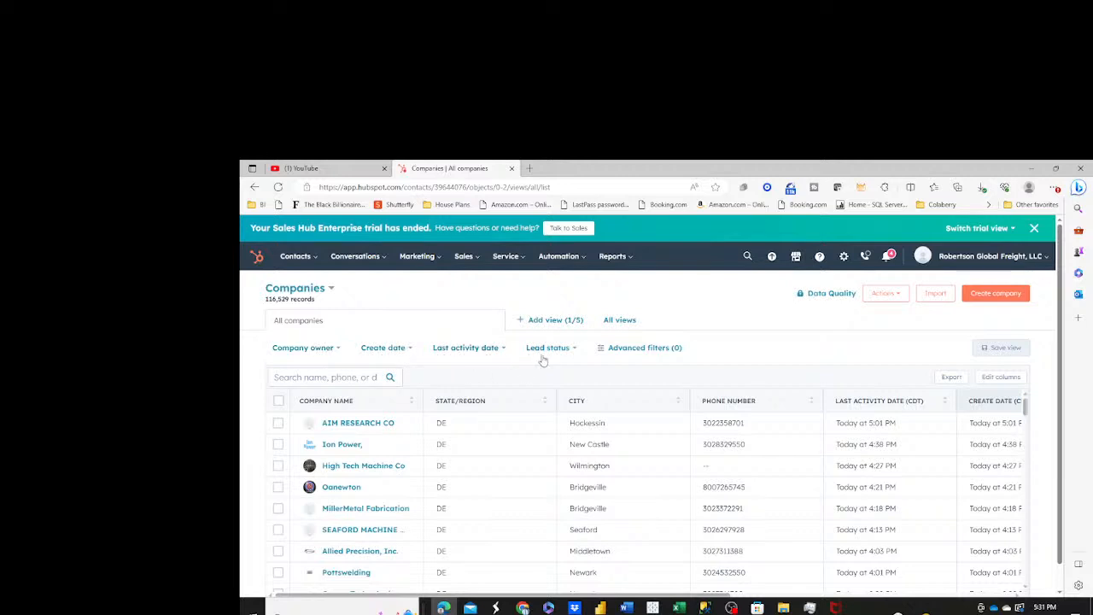
Add an advanced filter to the companies so that State/Region contains exactly TX.
left_click(640, 350)
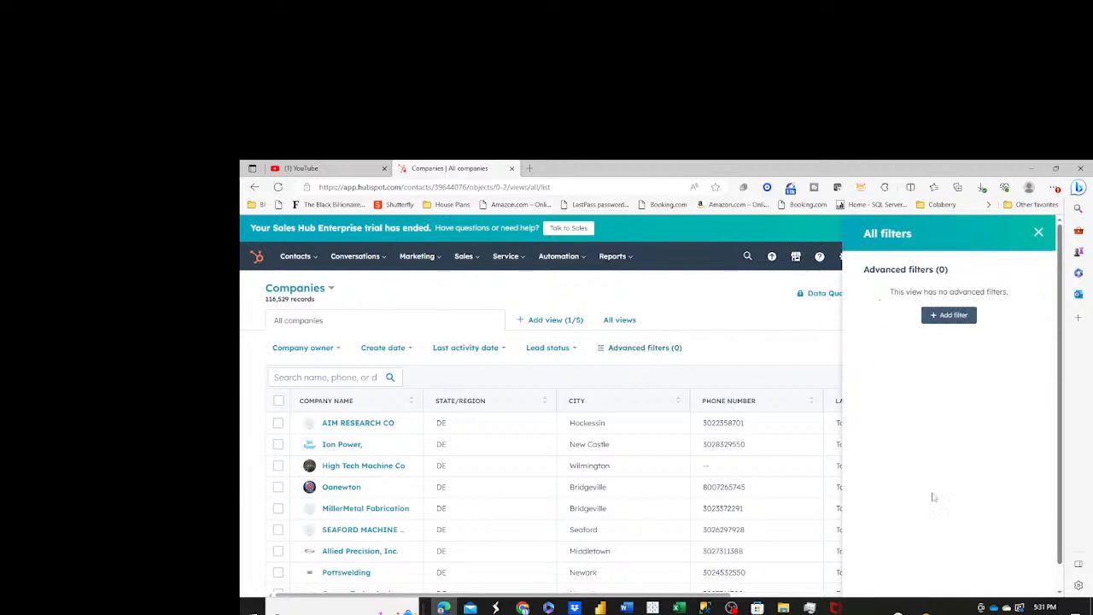
left_click(940, 316)
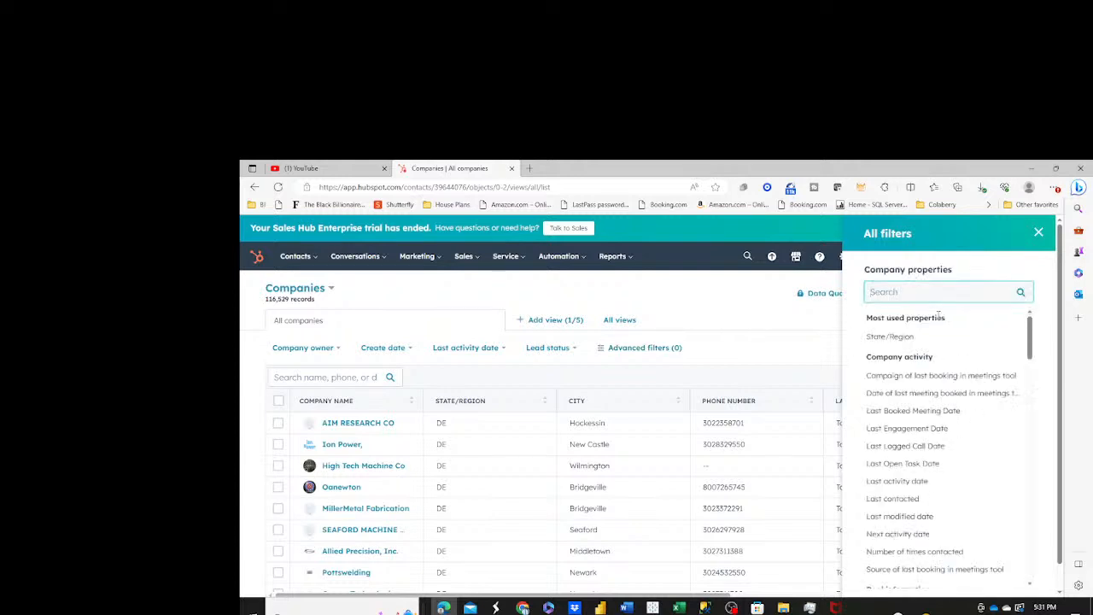
left_click(900, 341)
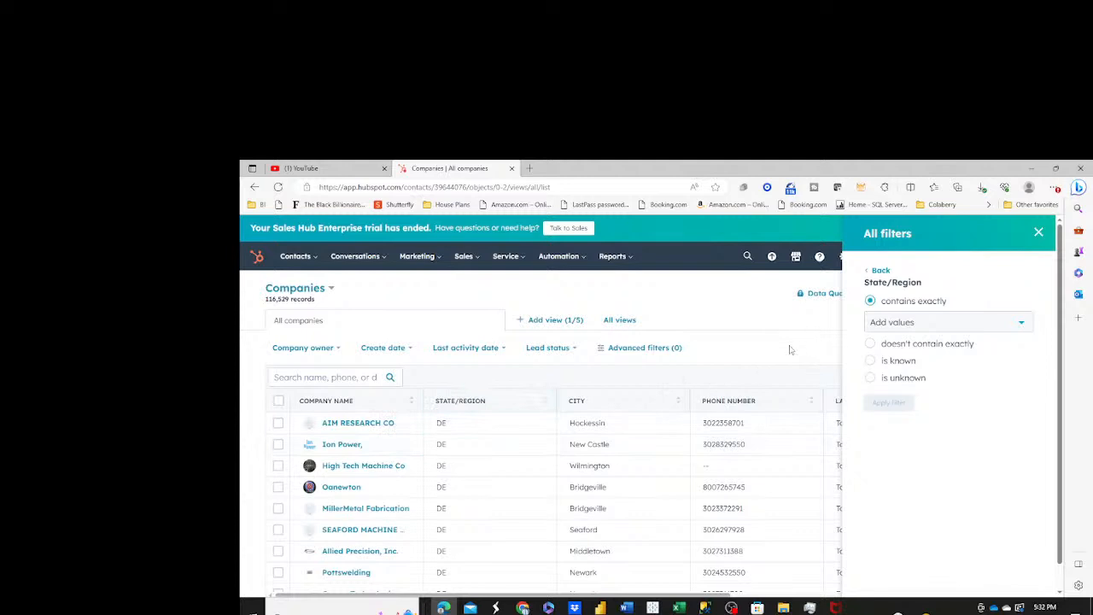
left_click(903, 322)
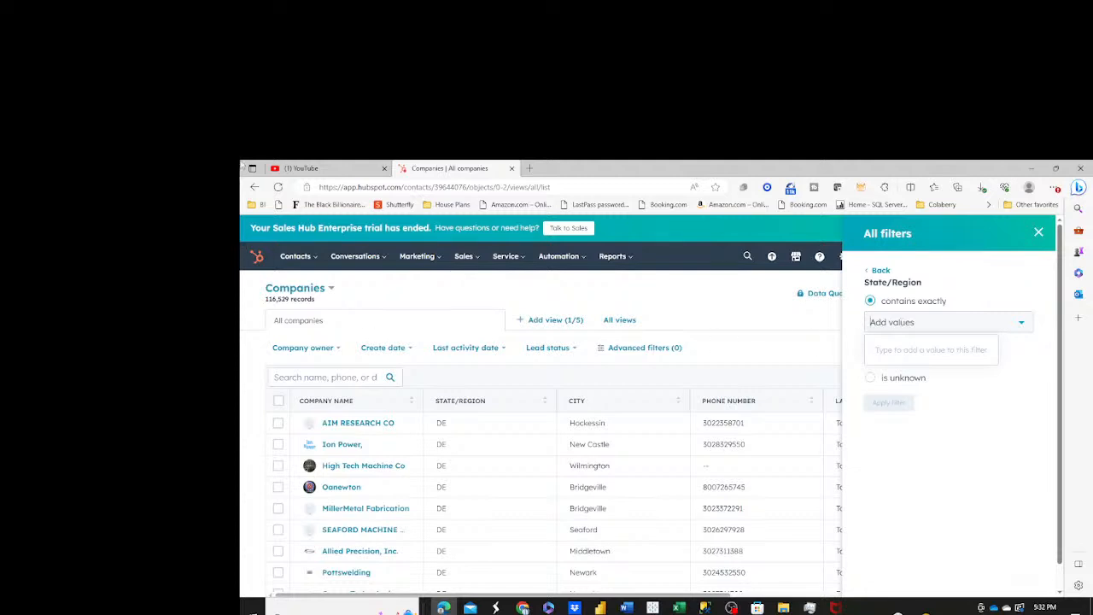
type("T")
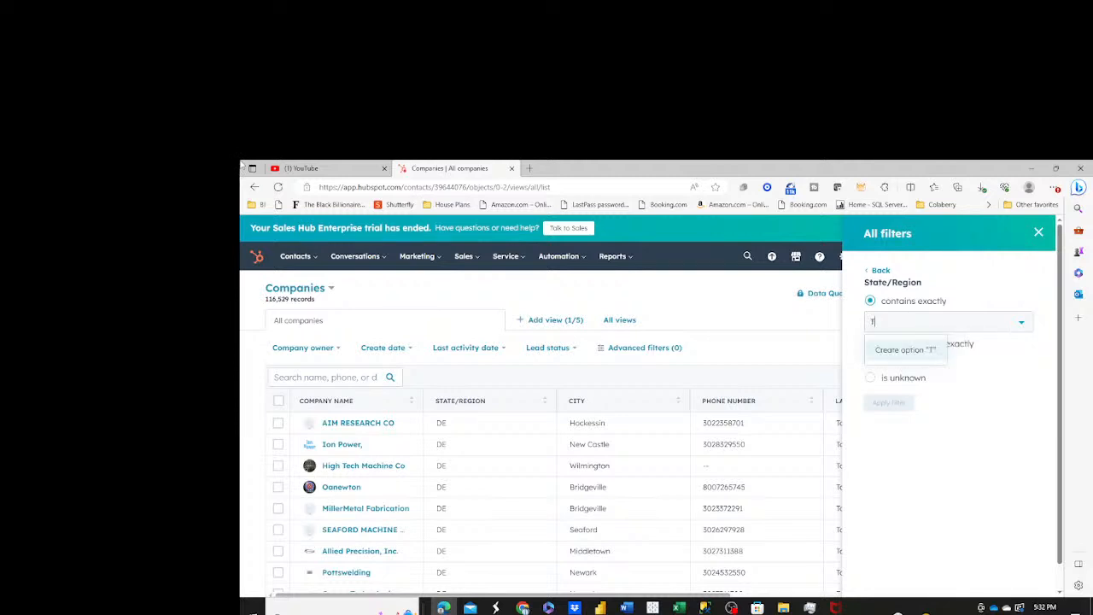
type("X")
key("BackSpace")
key("BackSpace")
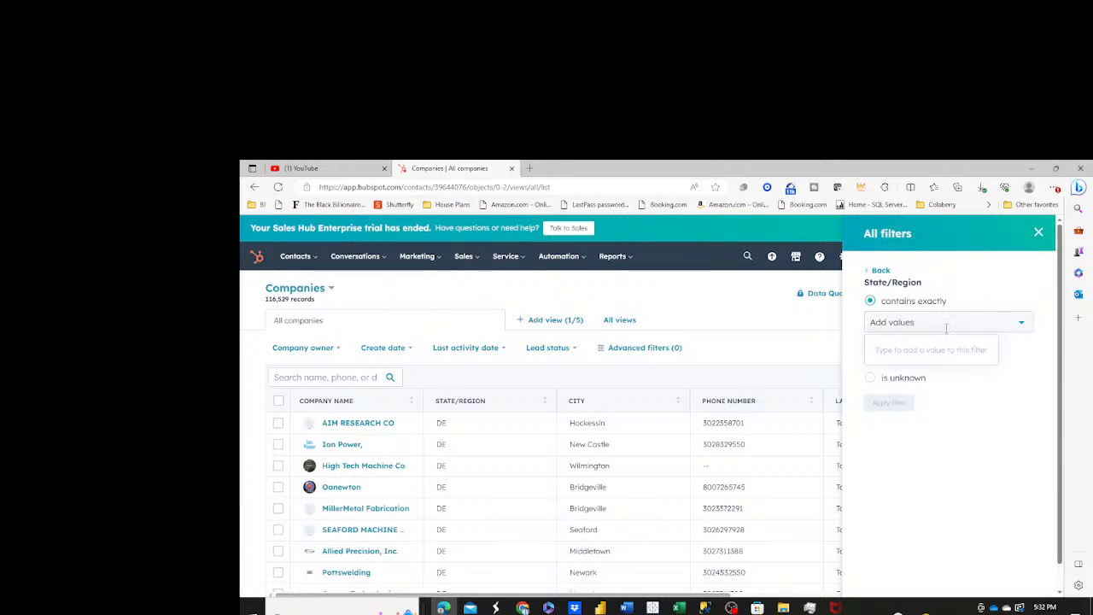
type("TX")
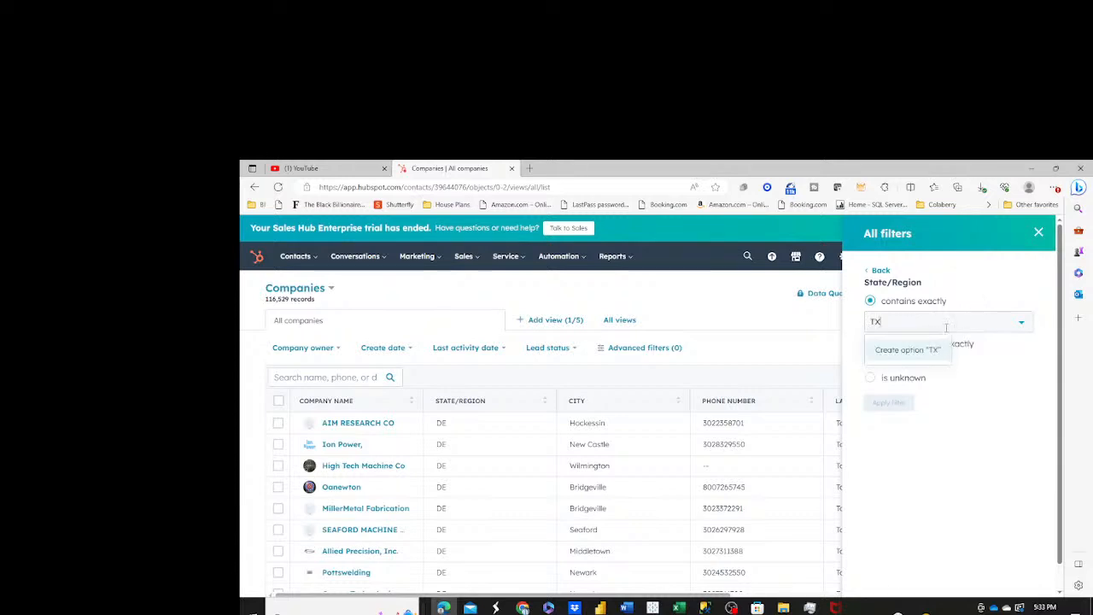
key("Return")
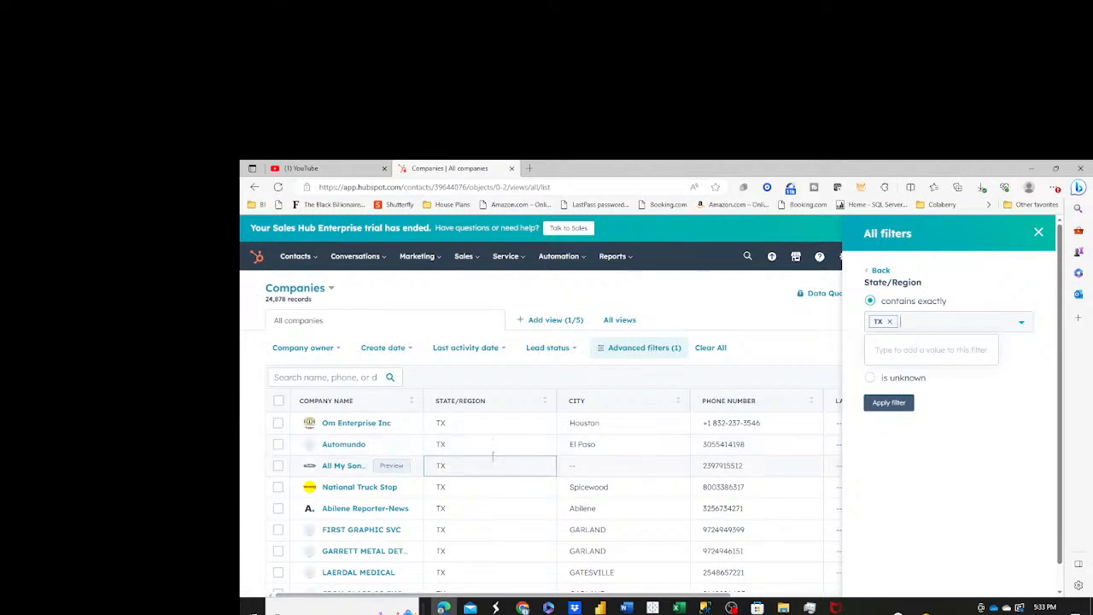
Open the Om Enterprise Inc record and check its email activities and the email creation window.
left_click(355, 425)
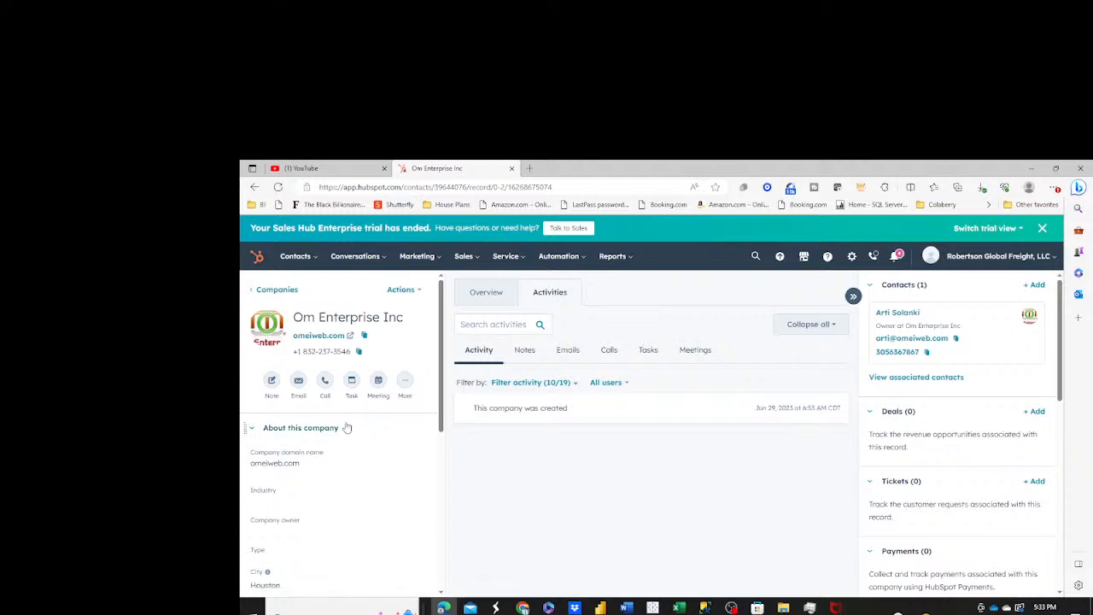
left_click(299, 381)
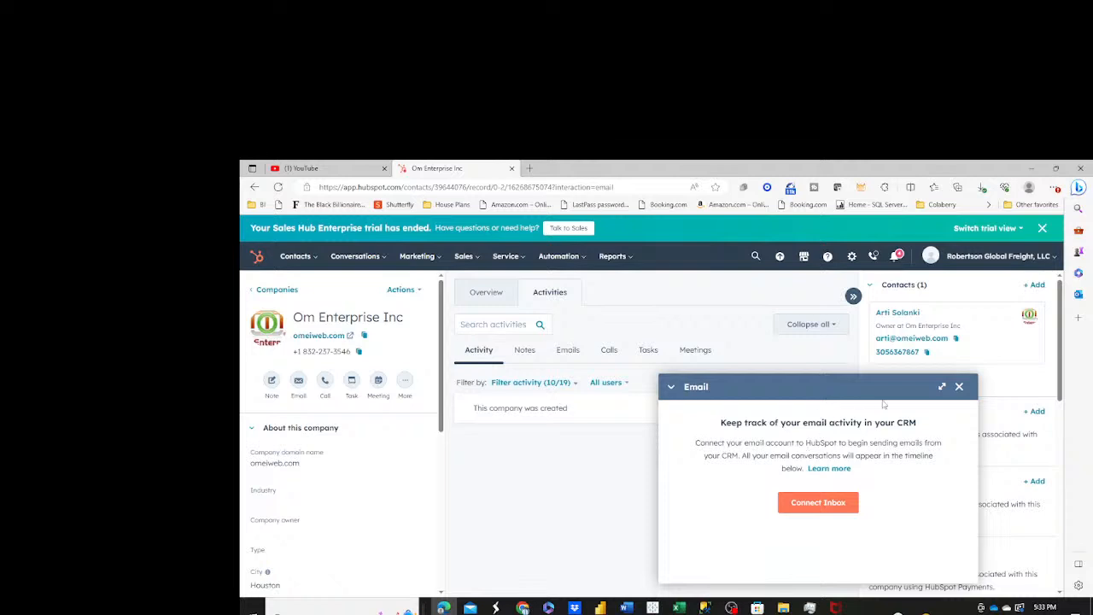
left_click(958, 386)
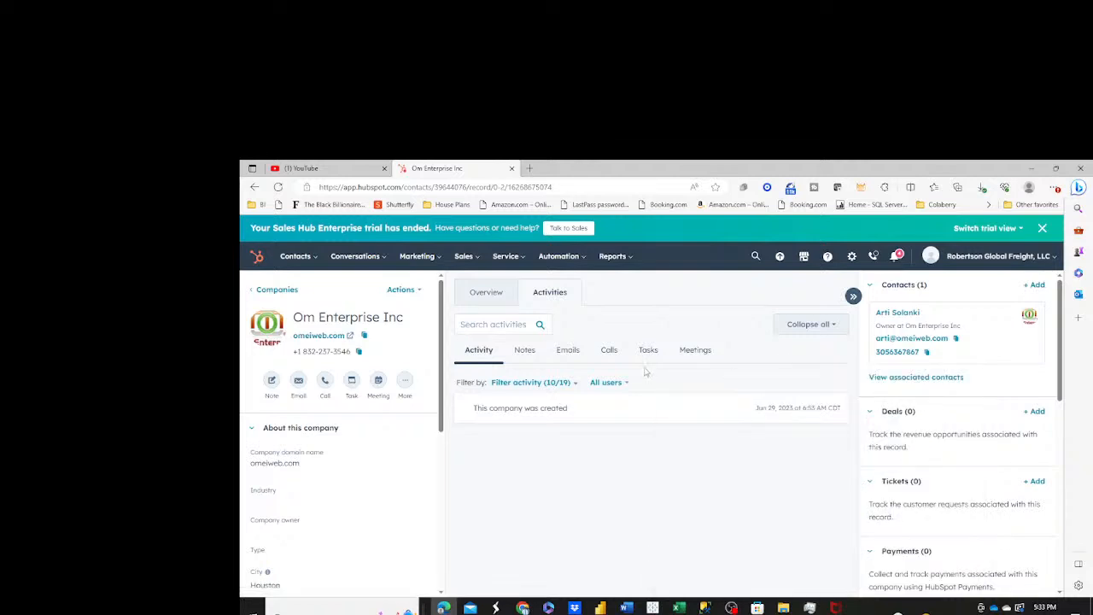
left_click(566, 351)
left_click(820, 380)
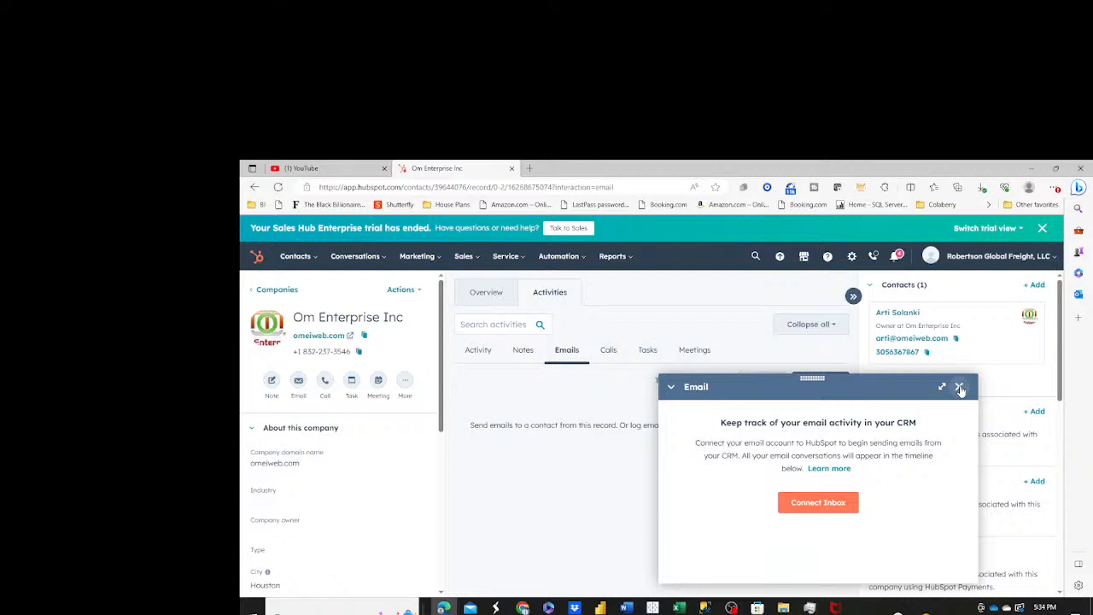
left_click(960, 388)
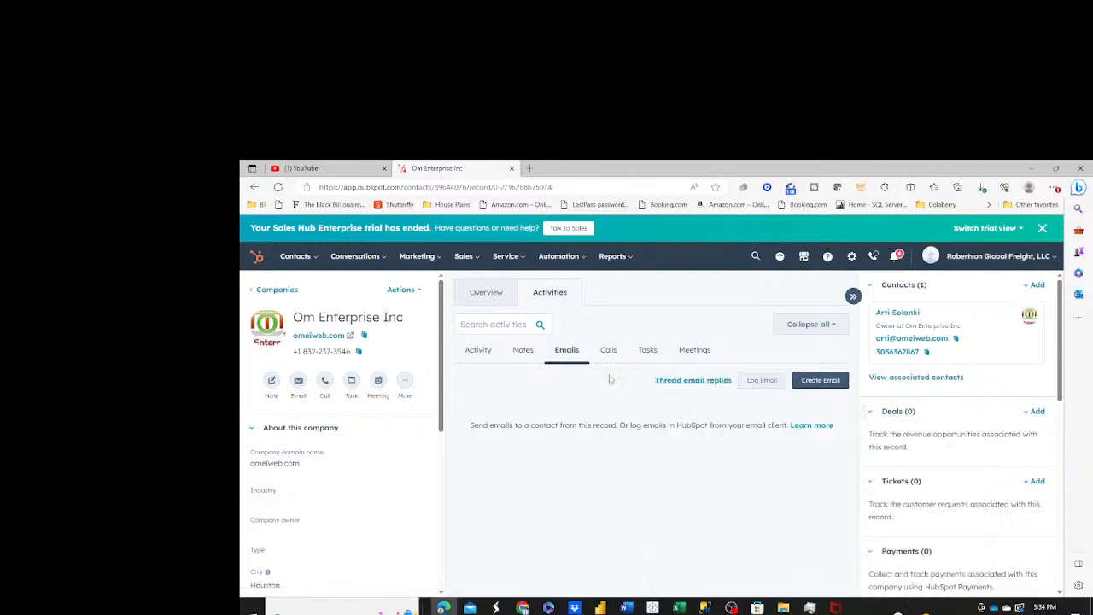
Start a note on the company record with the first contact's e-mail address followed by their full name.
left_click(523, 352)
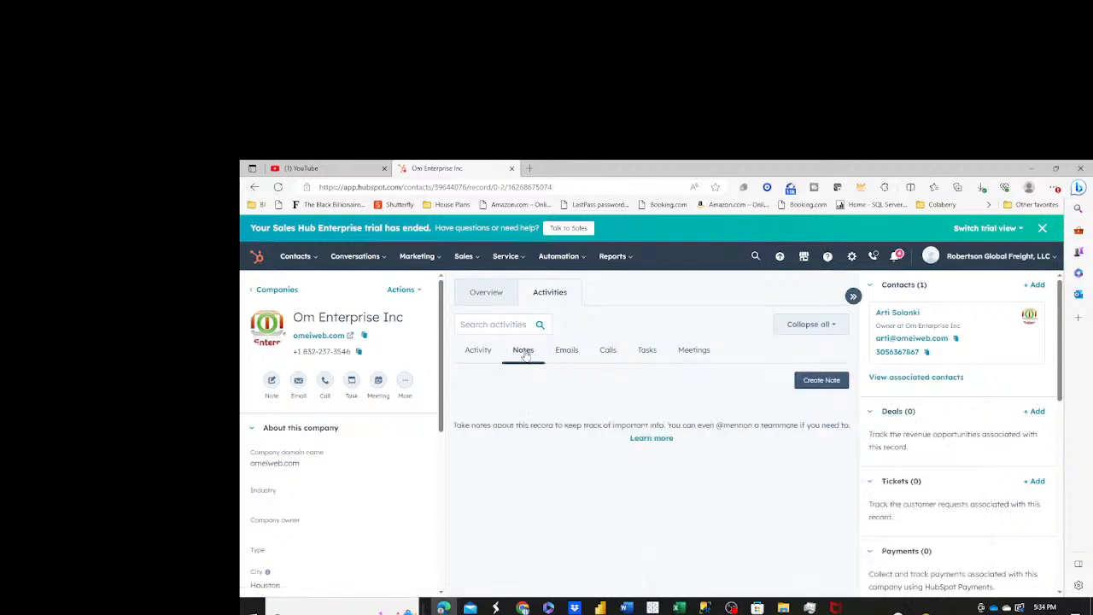
left_click(804, 380)
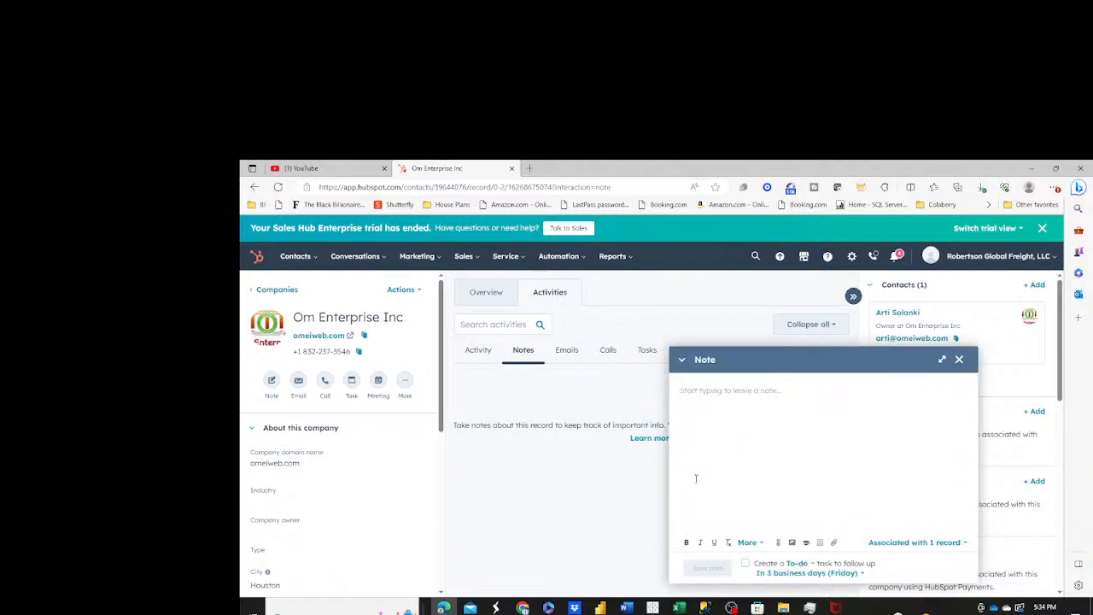
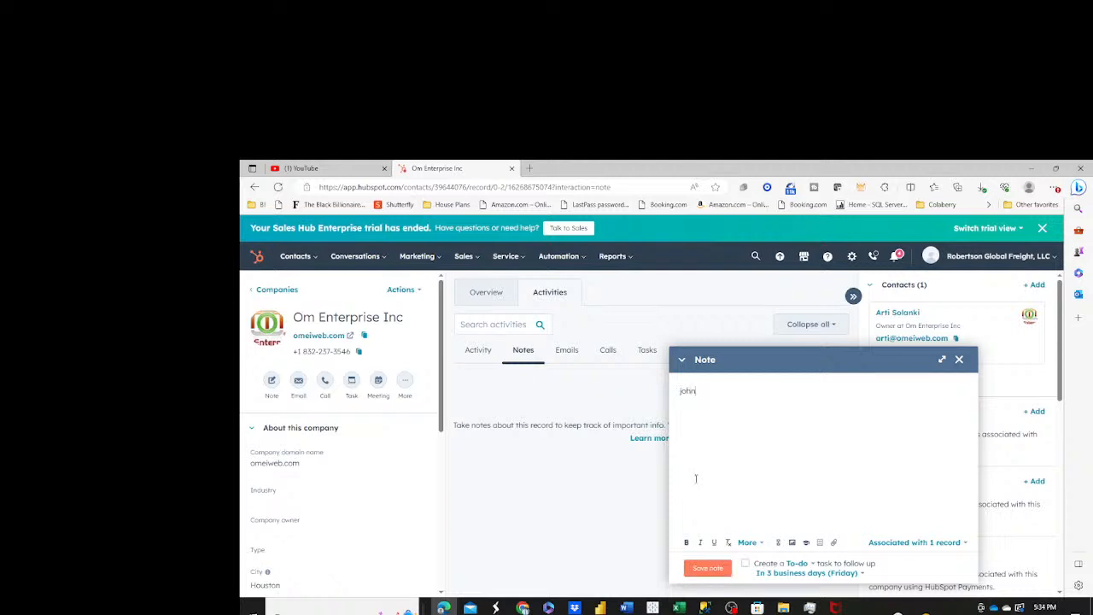
type(" - John")
type(" Doe")
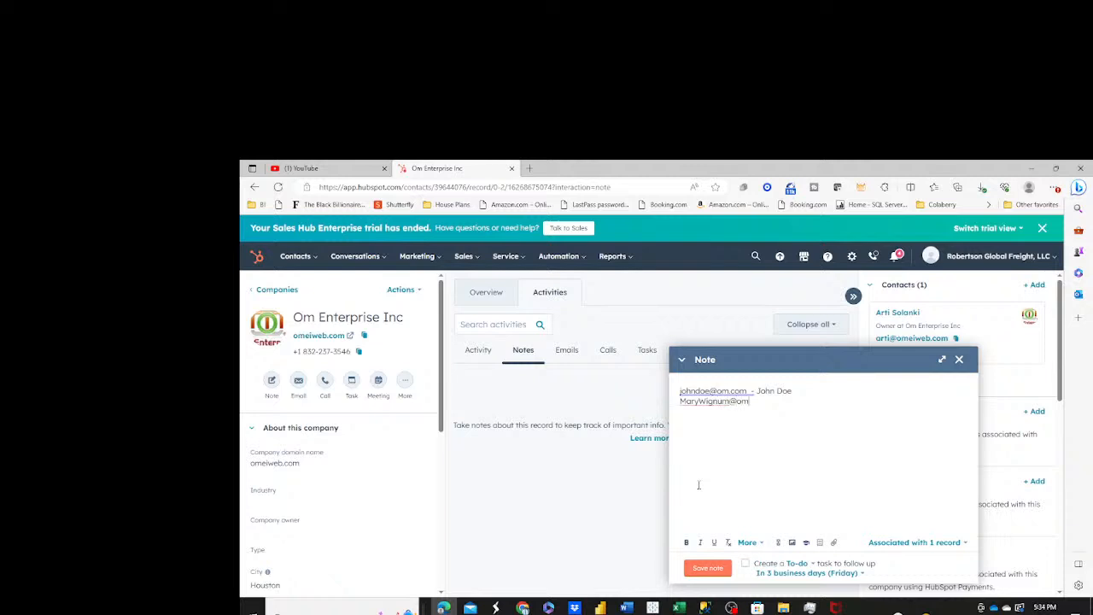
Add the second contact's e-mail address and full name to the note on a new line and save it.
left_click(707, 569)
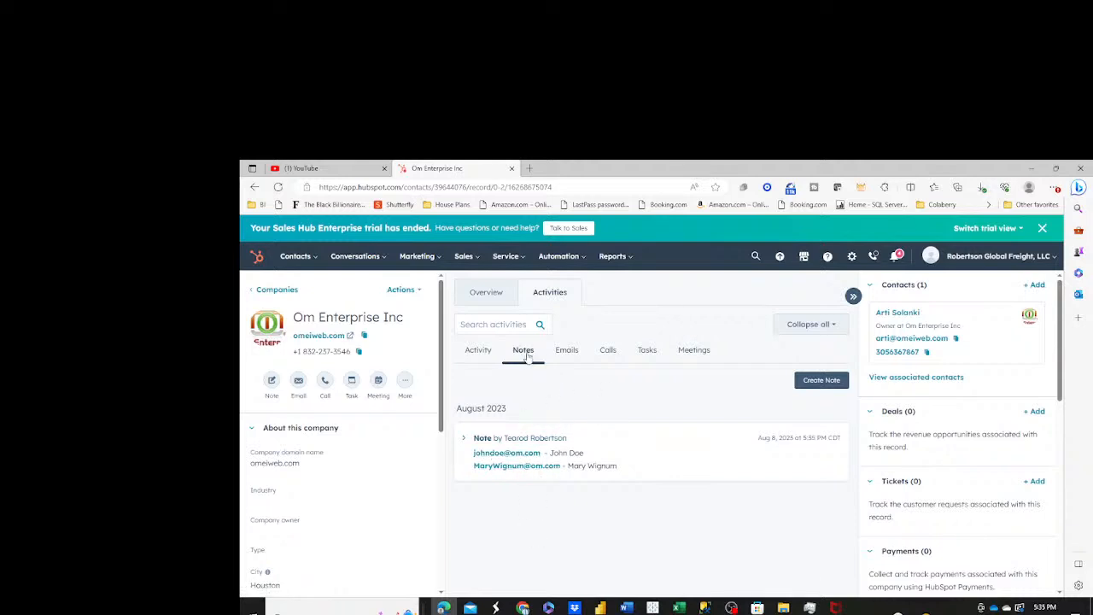
Start a second note saying that the contact answered and "had to leave quickly because son was sick".
left_click(821, 380)
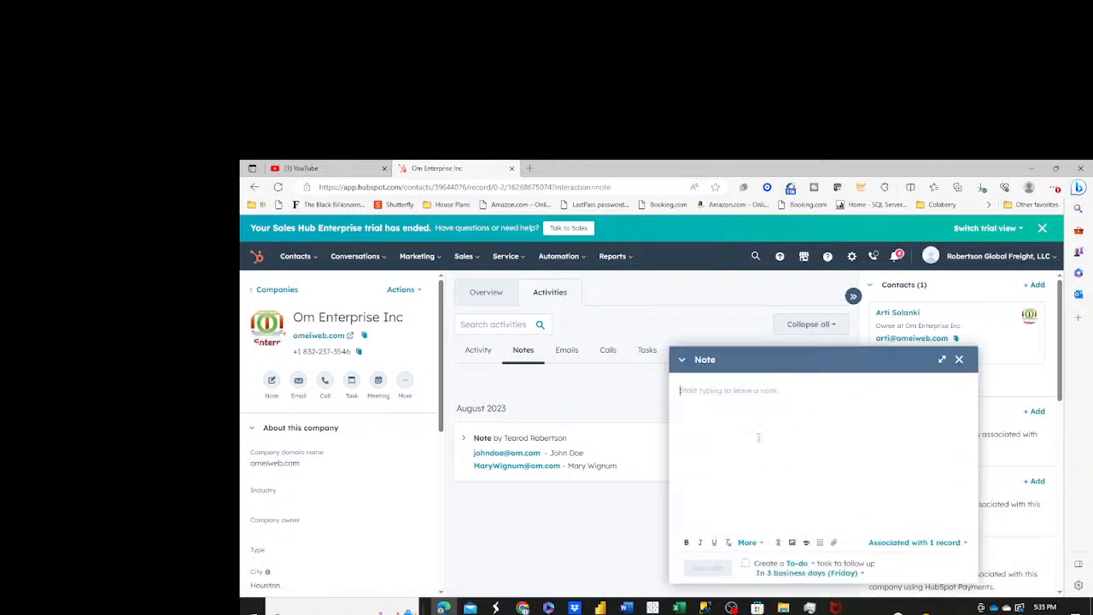
type("Mary")
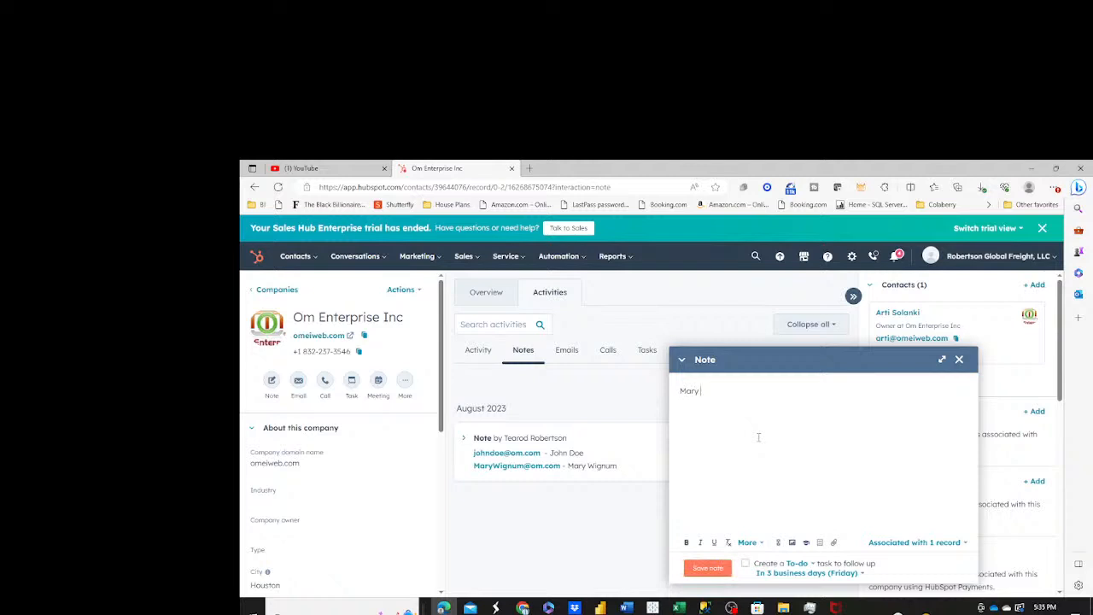
type(" answered ")
type("She had to leave quickly")
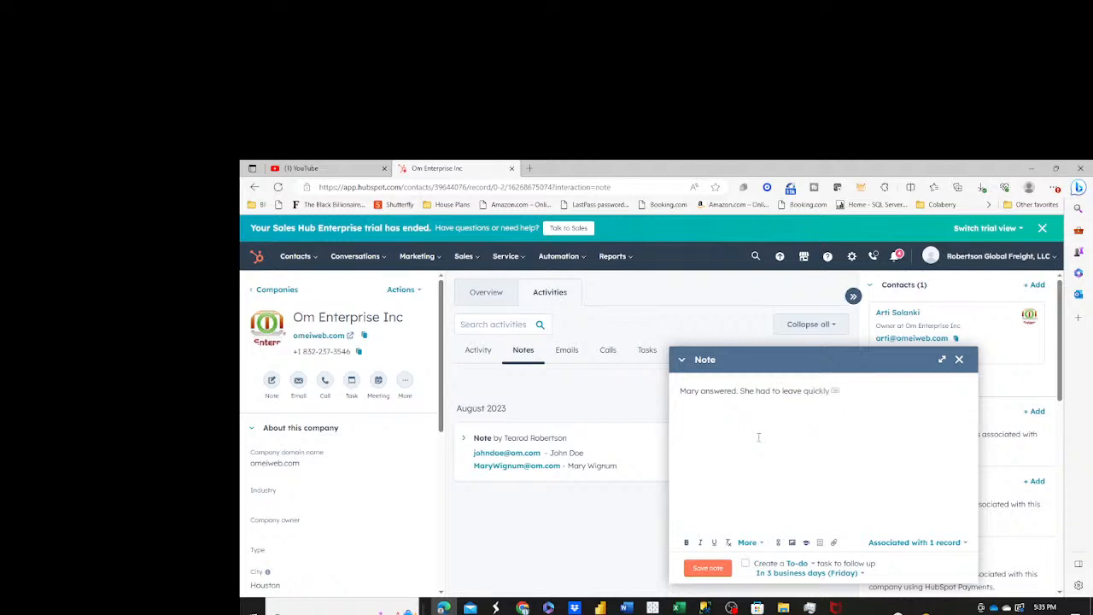
type(" bex")
type("cause")
type(" son was ")
type("sick")
type(". She")
type(" sad")
Complete the note with "She said call back" and "Wednesday around 10:30 AM", and save it.
key("BackSpace")
key("BackSpace")
type("id call back. Wend")
key("BackSpace")
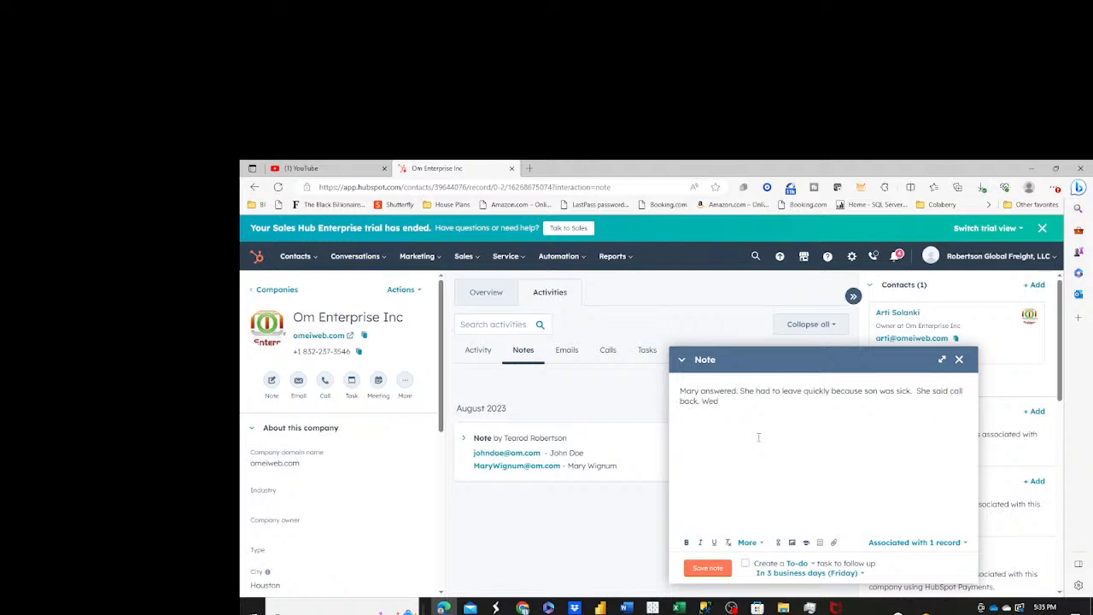
type("nesday at")
key("BackSpace")
key("BackSpace")
type("round 10:30 AM.")
left_click(708, 568)
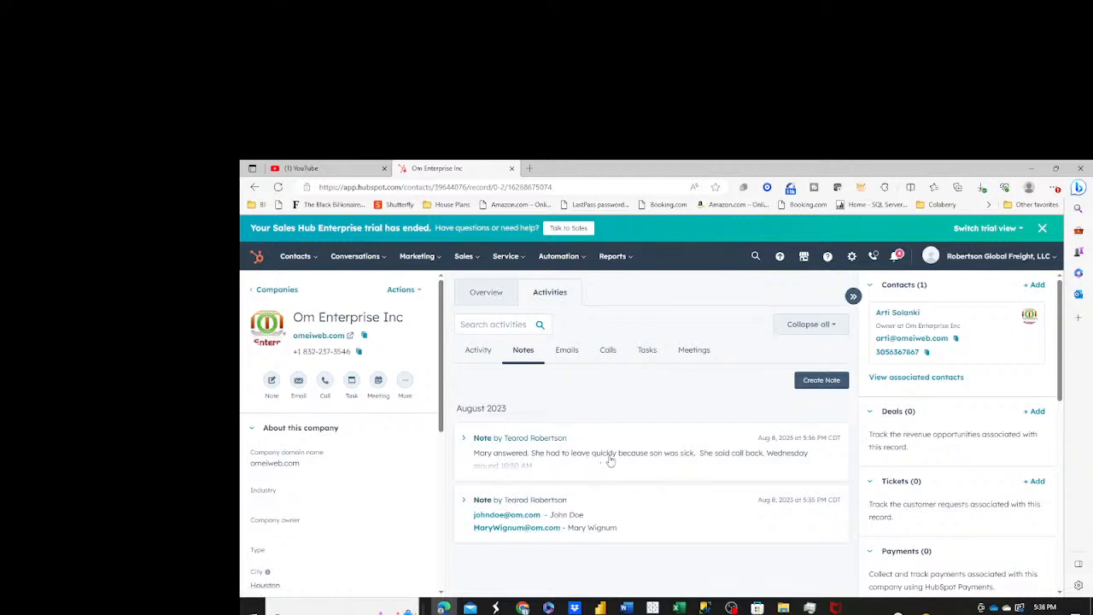
Start a new task on the company record and set its priority to Medium.
left_click(647, 352)
left_click(813, 383)
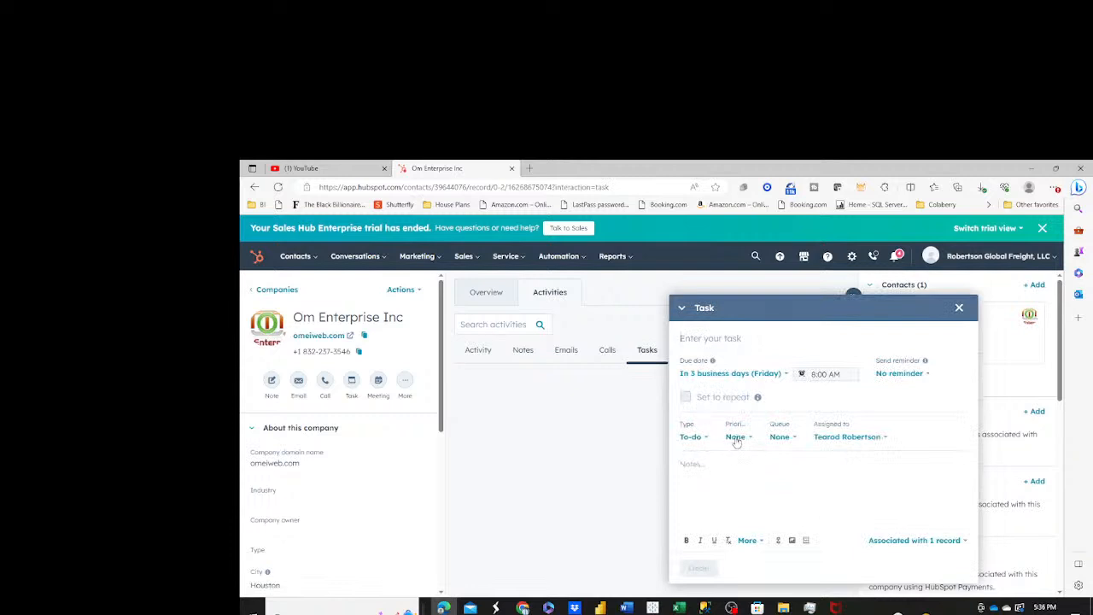
left_click(736, 437)
left_click(739, 507)
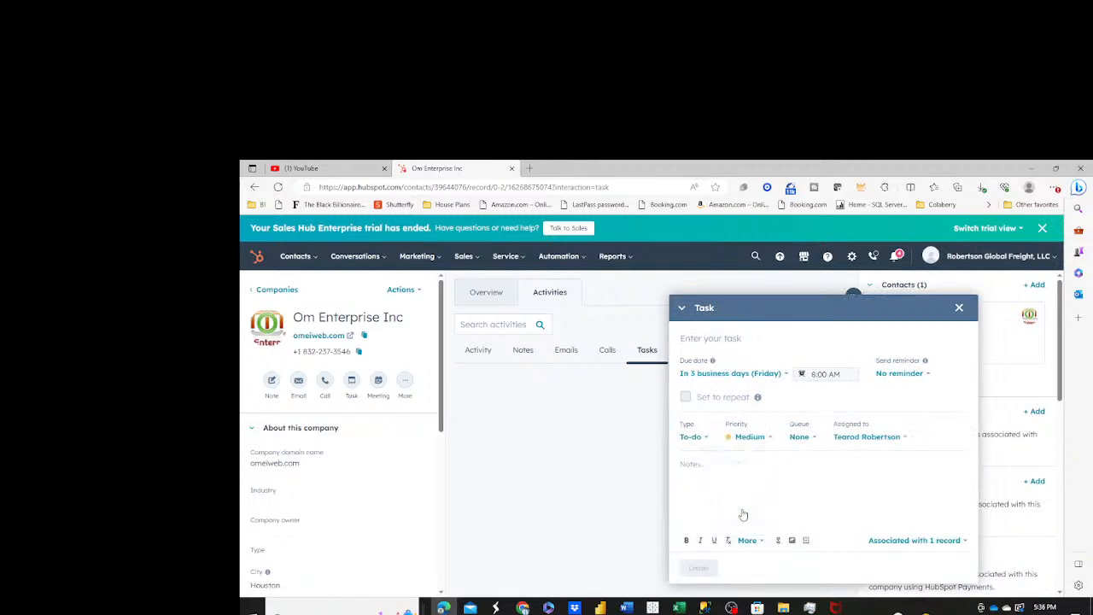
left_click(814, 438)
left_click(905, 461)
left_click(786, 375)
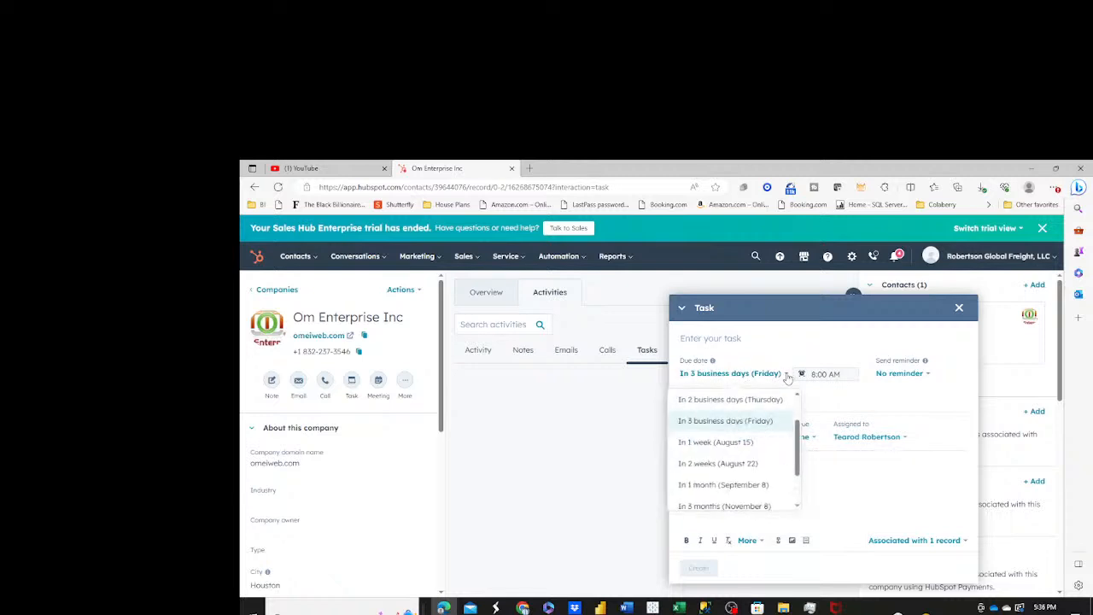
left_click(748, 444)
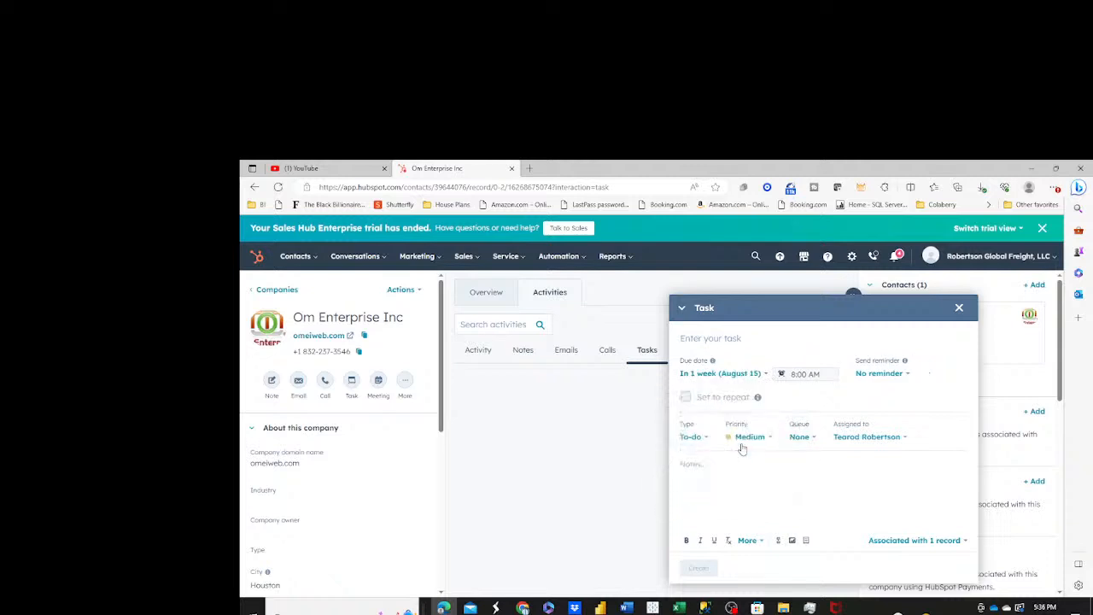
left_click(765, 376)
left_click(748, 401)
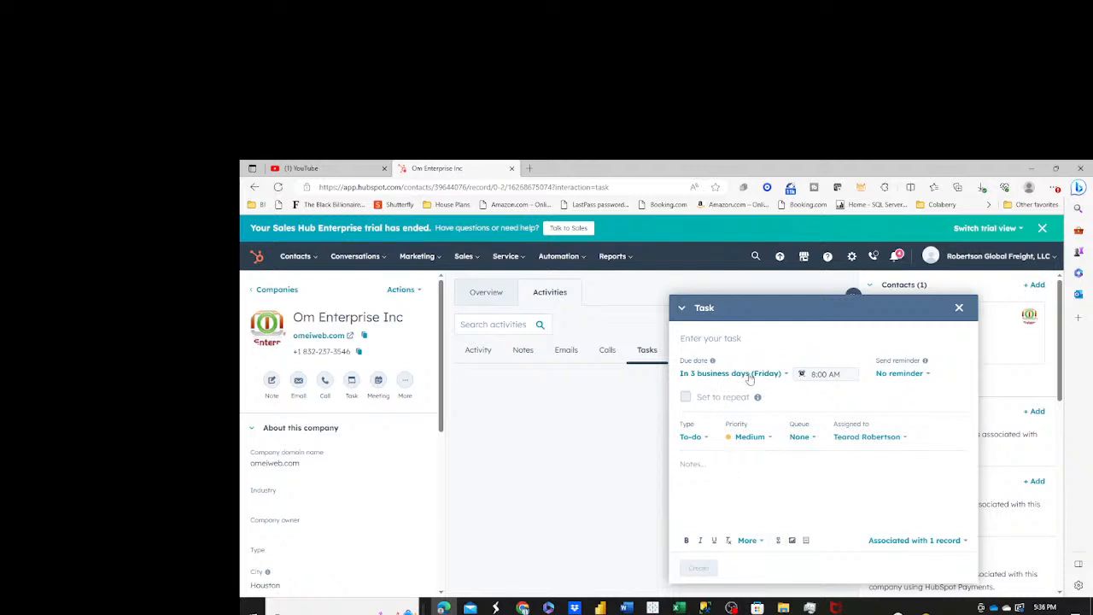
Enter a reminder in the task's notes to follow up with the contact, using their first name.
left_click(775, 477)
type("Follow up with John")
type(".")
Set the task's due time to 9:45 AM.
left_click(833, 376)
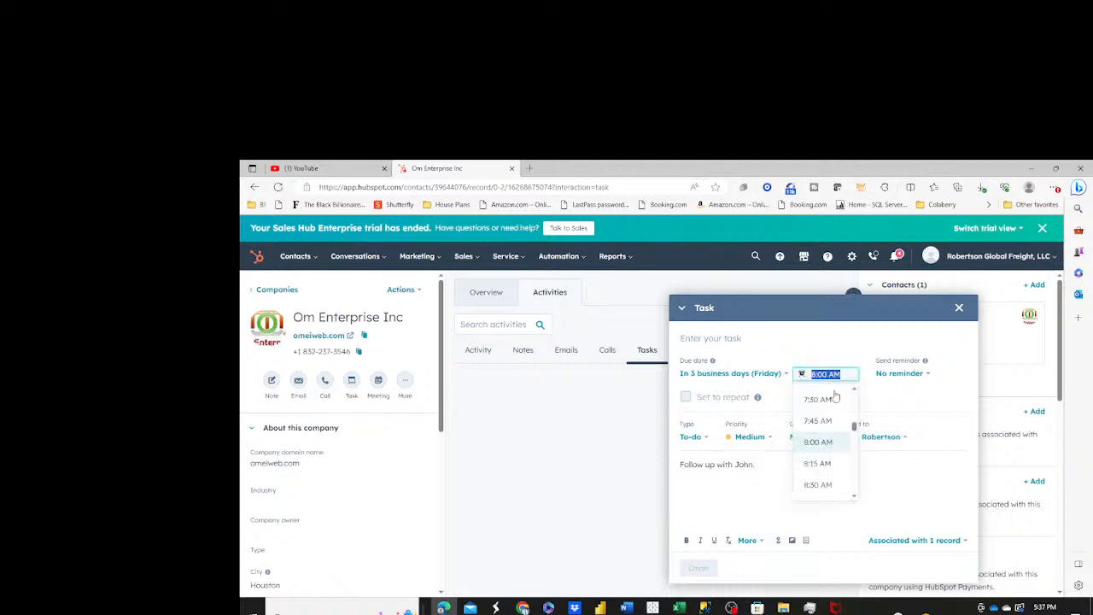
scroll(837, 474, "down", 2)
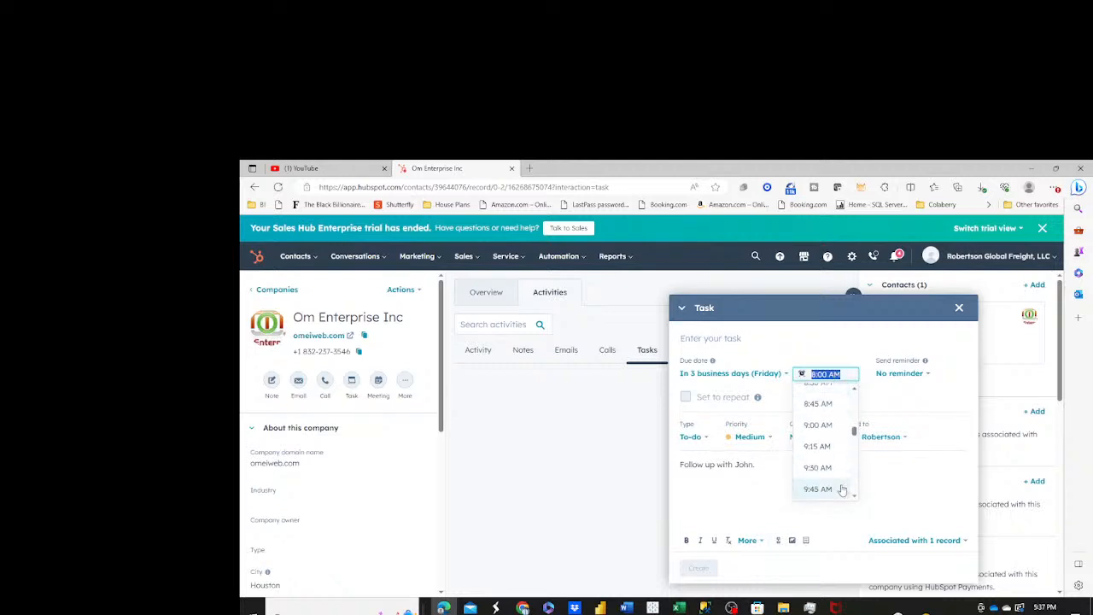
left_click(838, 486)
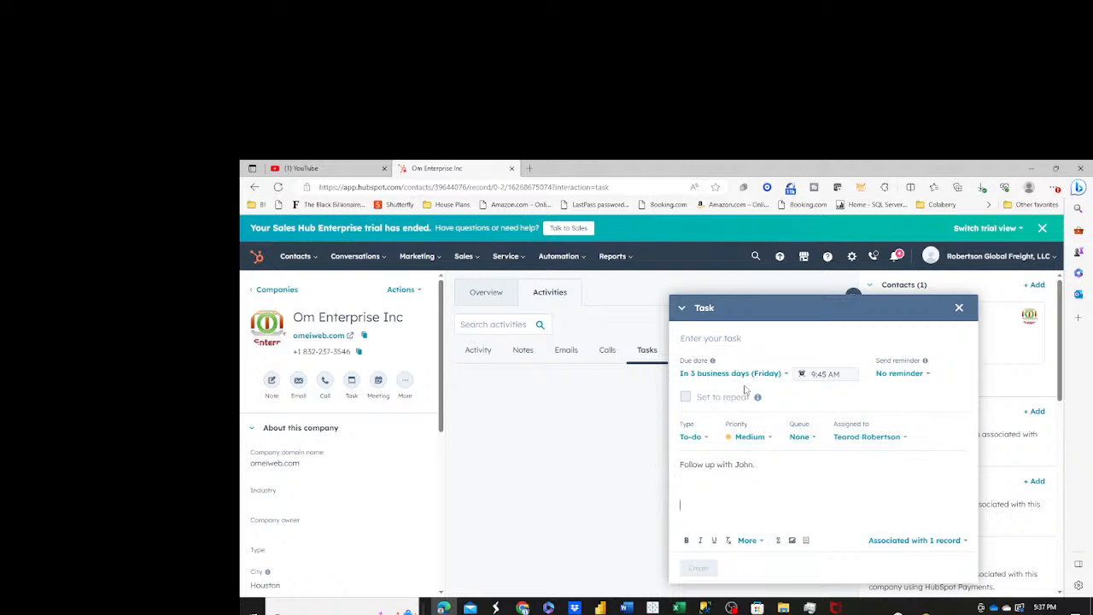
Examine the task's record associations, including the contacts available to associate with it.
left_click(963, 541)
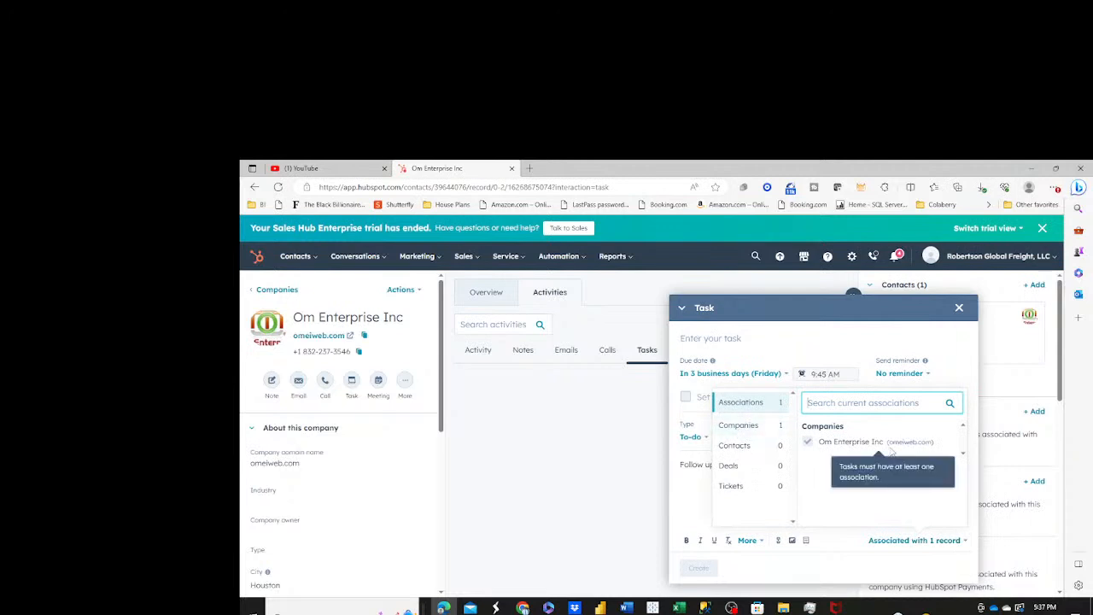
left_click(694, 483)
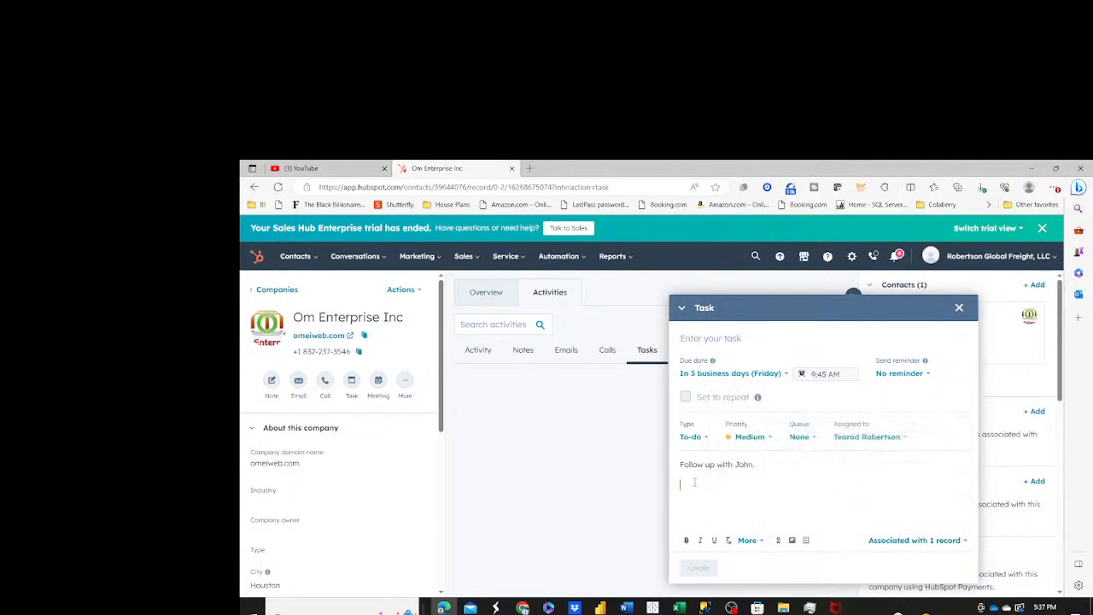
left_click(886, 542)
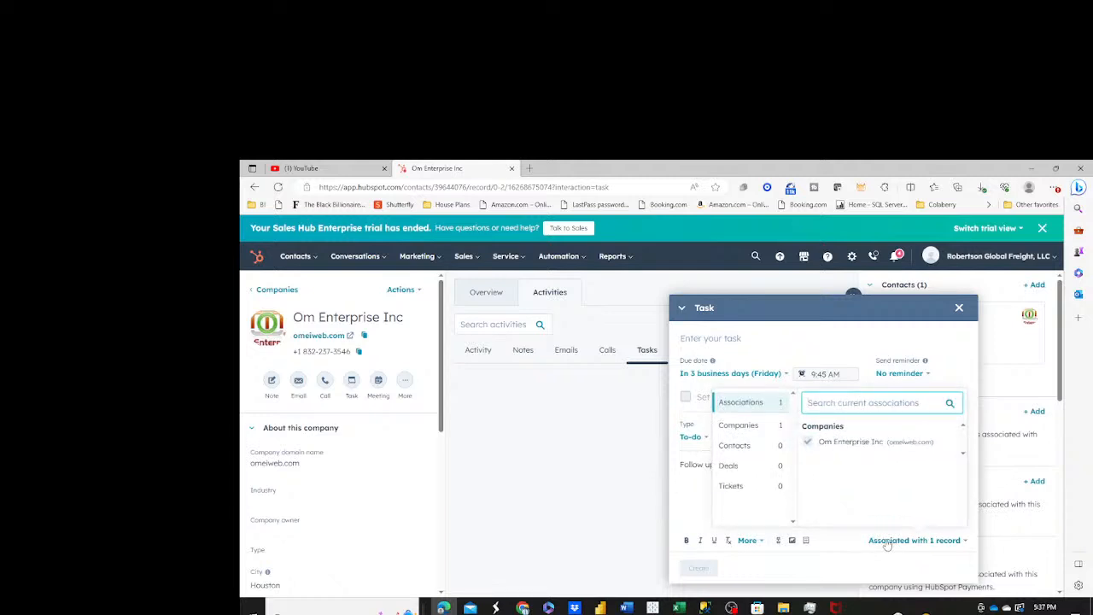
left_click(886, 543)
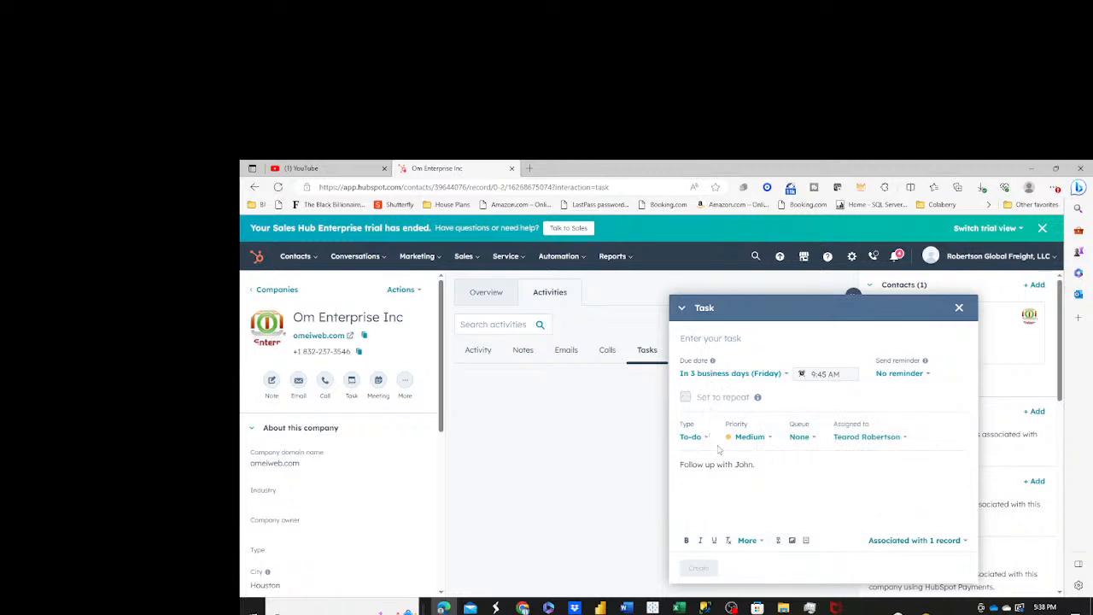
left_click(881, 543)
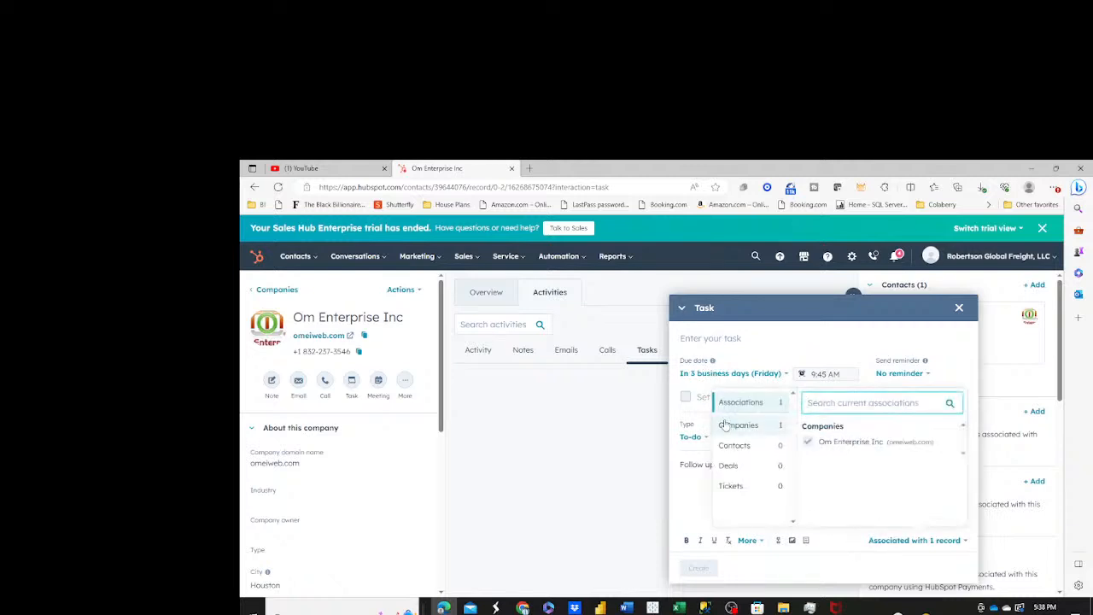
left_click(732, 448)
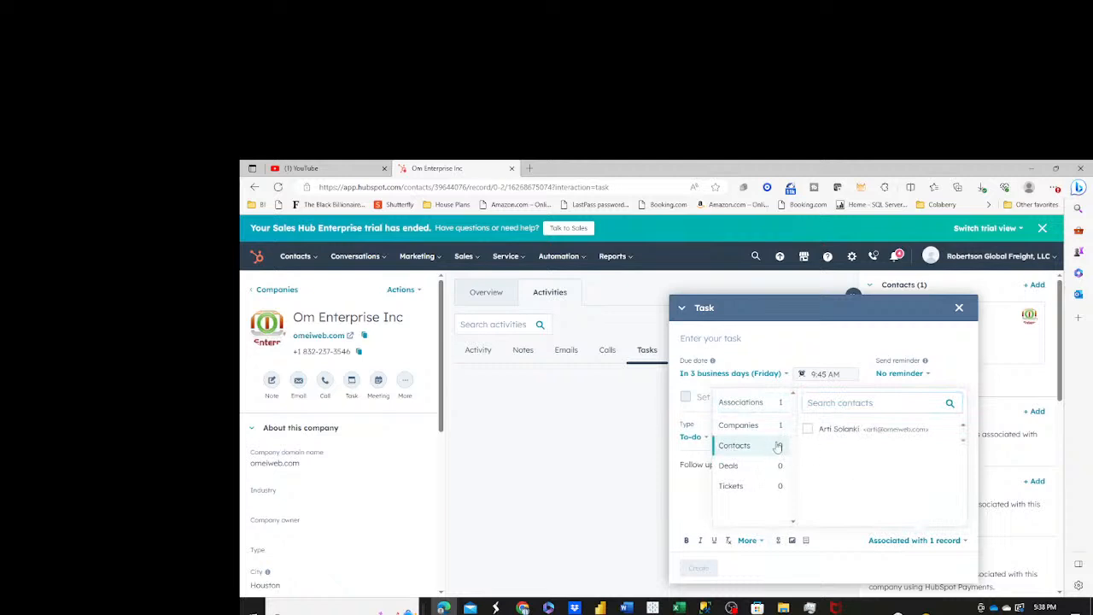
Title the task as a follow-up with the contact, using their first name, and create it.
left_click(805, 343)
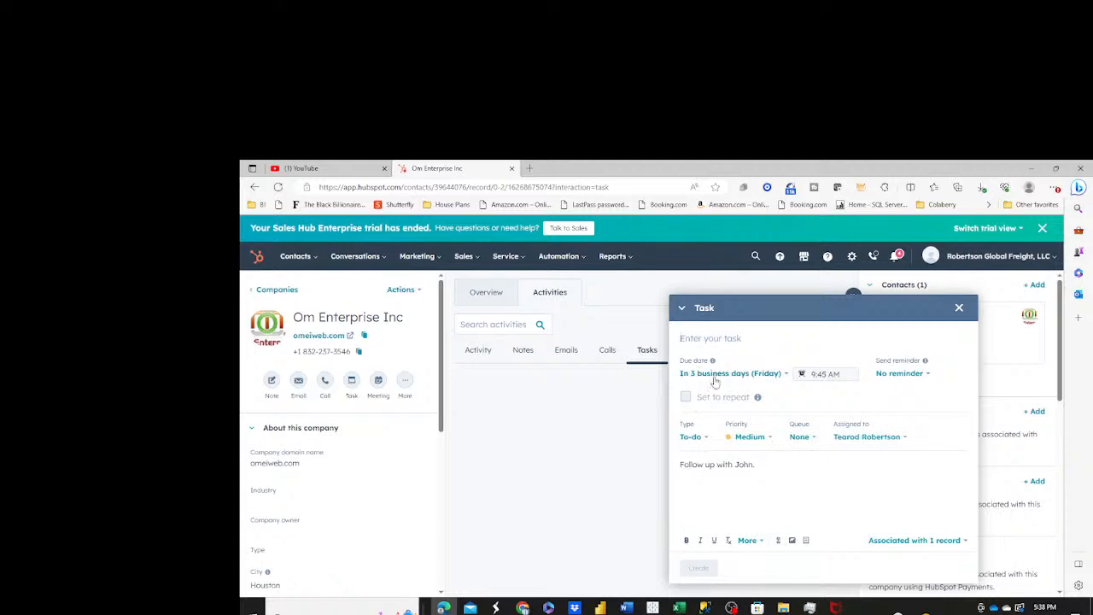
type("Californial John")
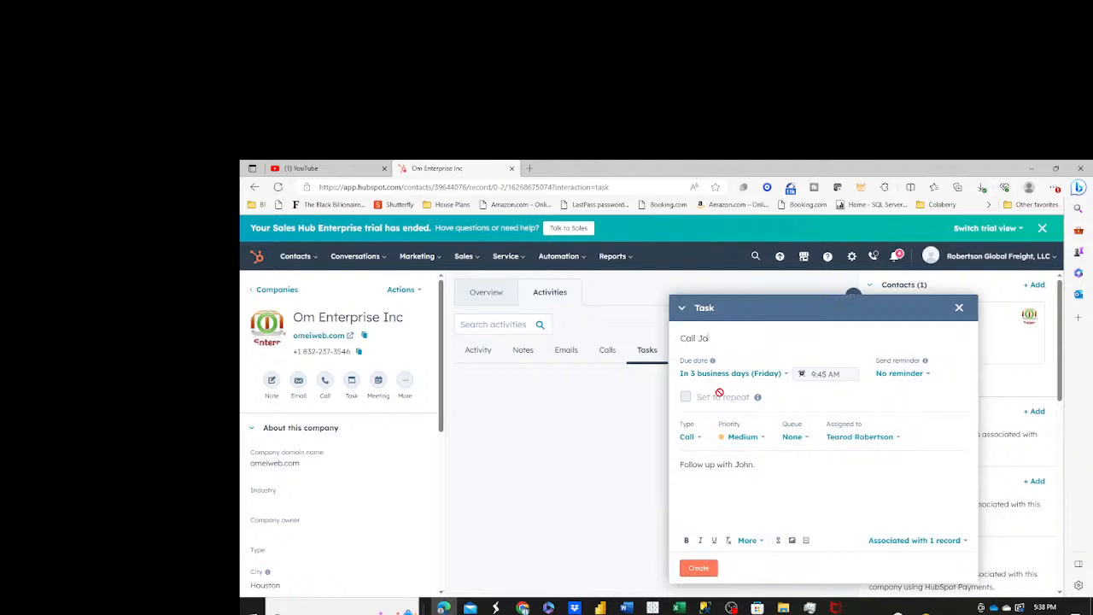
key("BackSpace")
key("BackSpace")
type("Follow up with Joh")
left_click(698, 568)
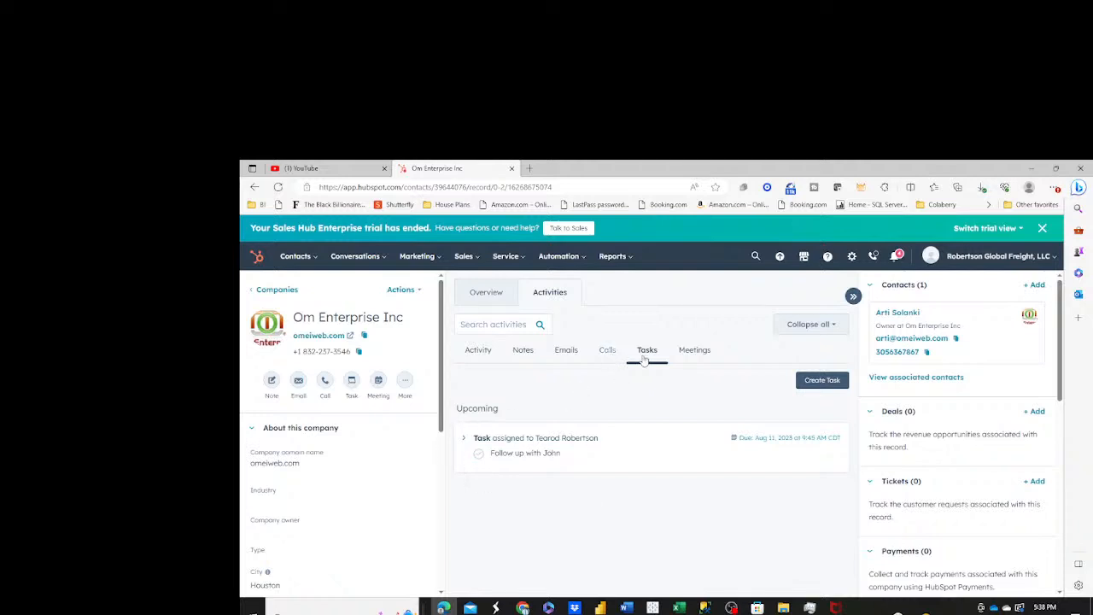
Review the company record's calls, meetings, notes and overall activity timeline.
left_click(607, 351)
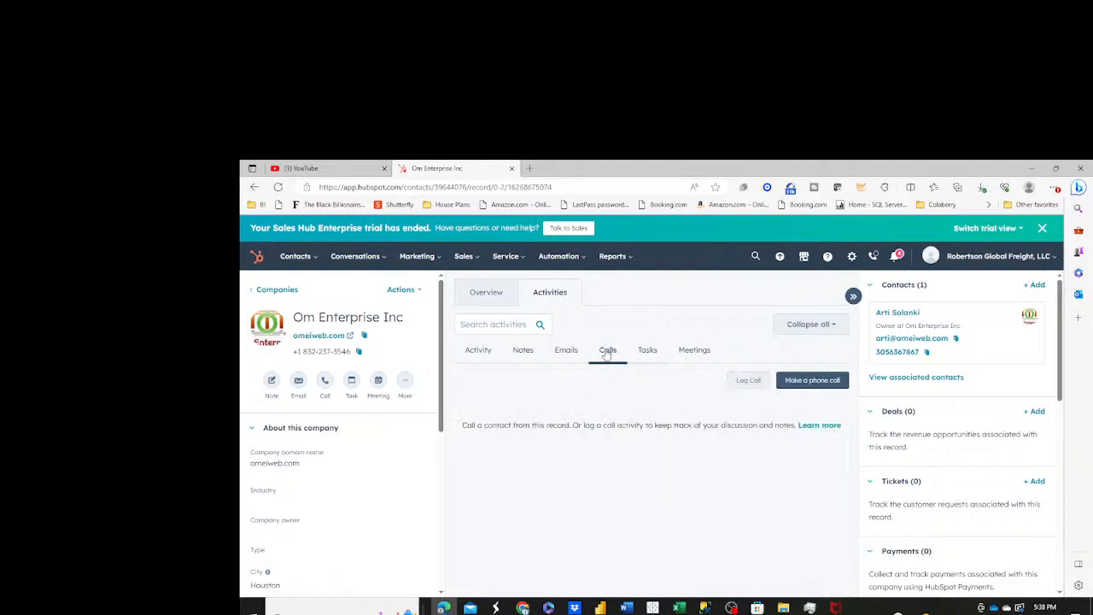
left_click(695, 354)
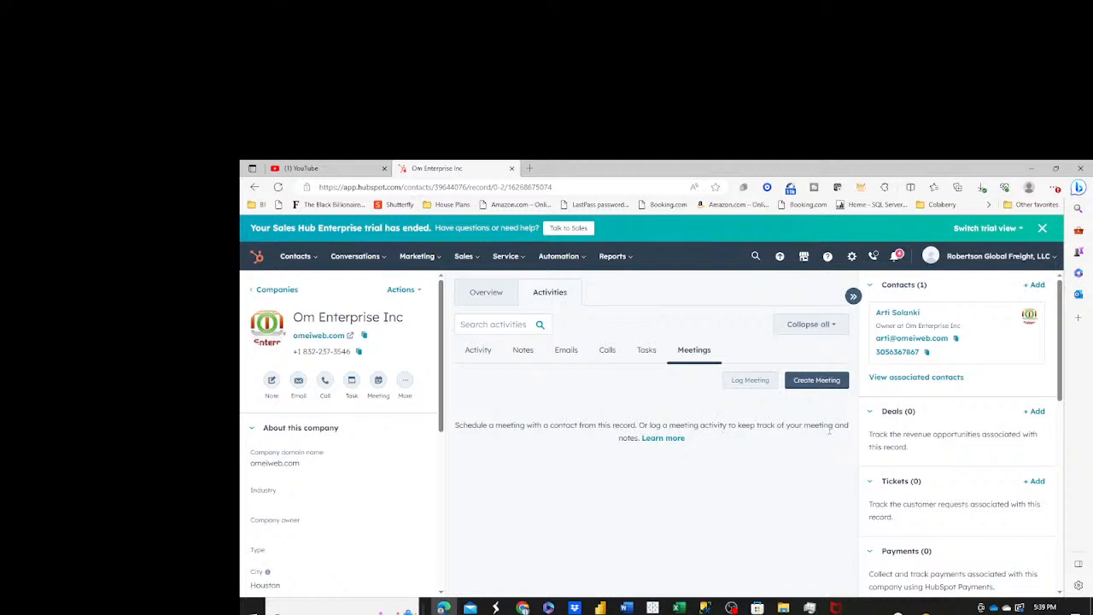
left_click(524, 352)
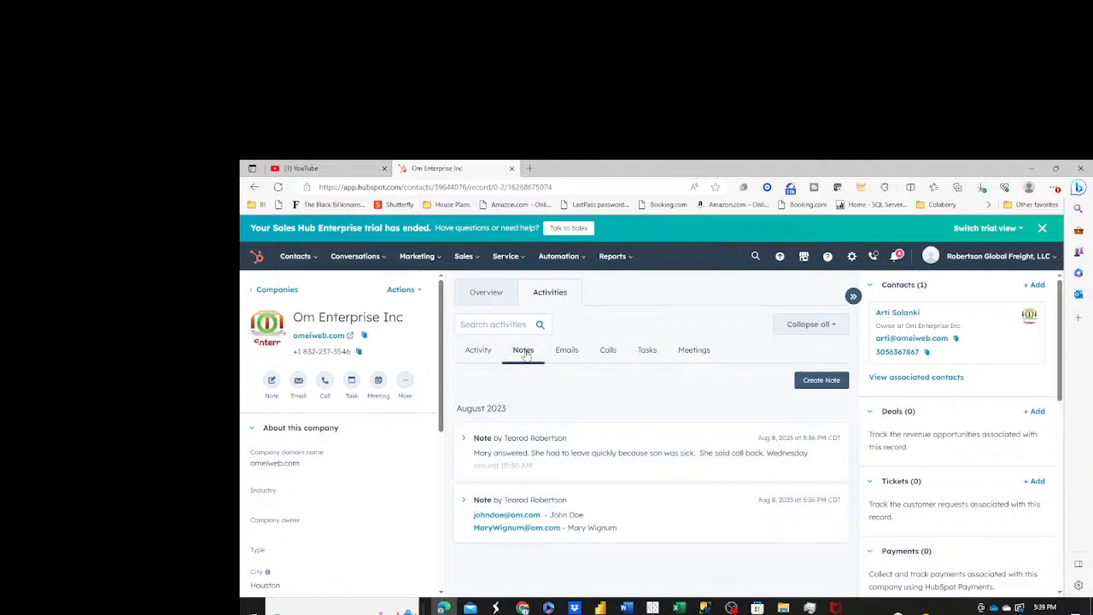
left_click(693, 350)
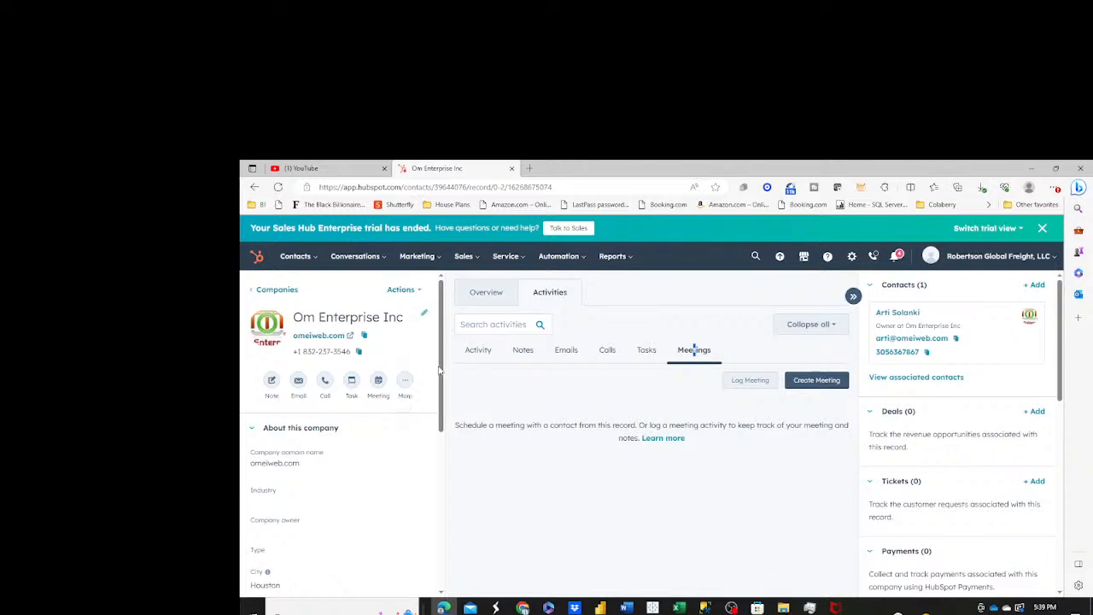
left_click(476, 352)
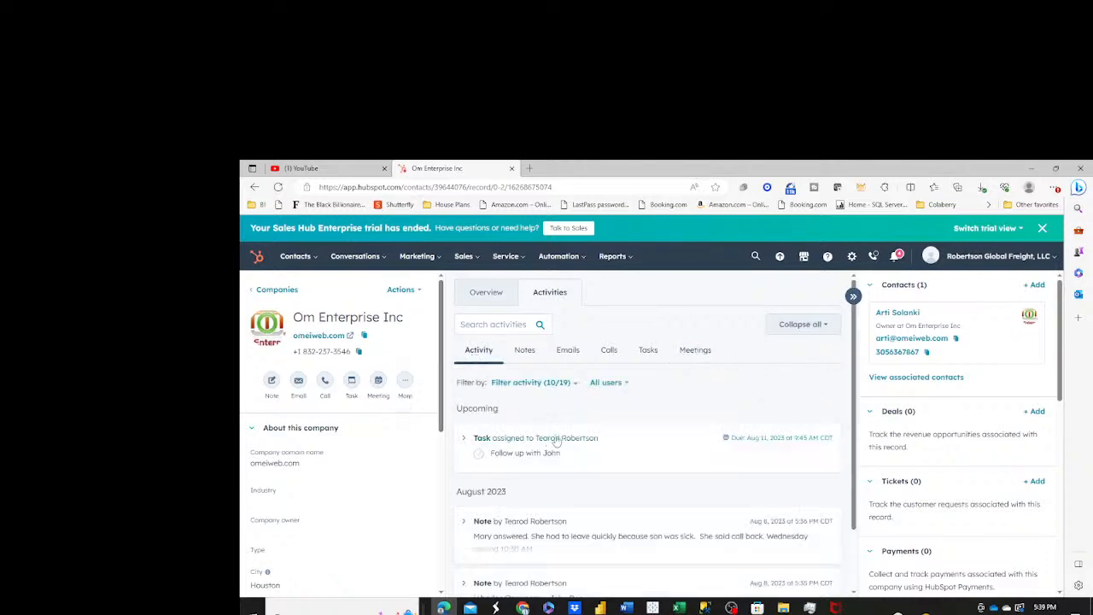
scroll(611, 482, "down", 1)
scroll(612, 482, "up", 1)
left_click(524, 351)
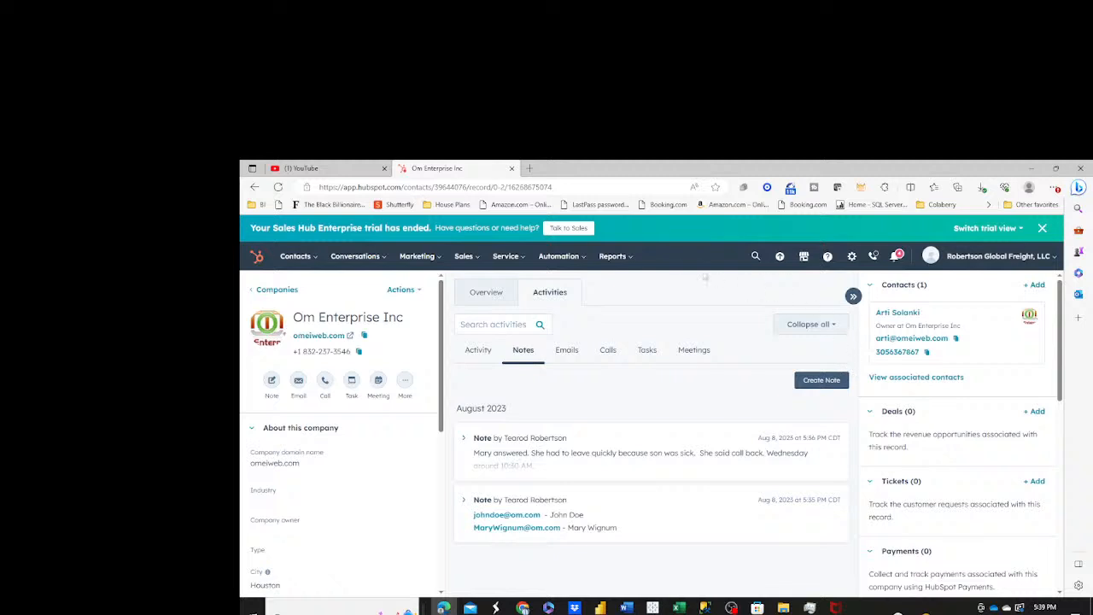
Go to the list of all companies and filter it to State/Region contains exactly TX.
left_click(315, 265)
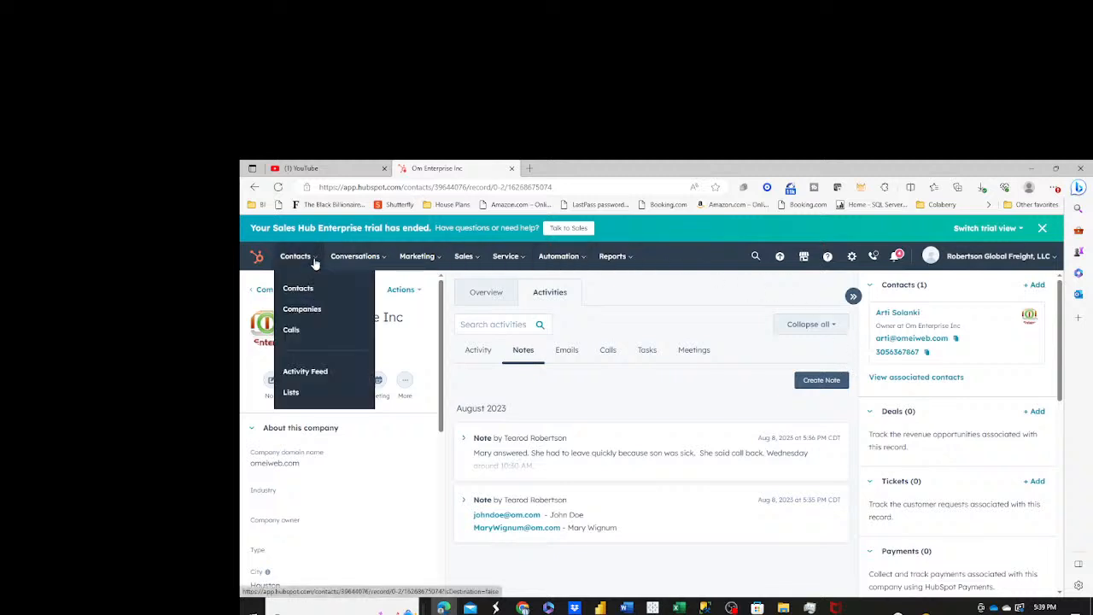
left_click(307, 311)
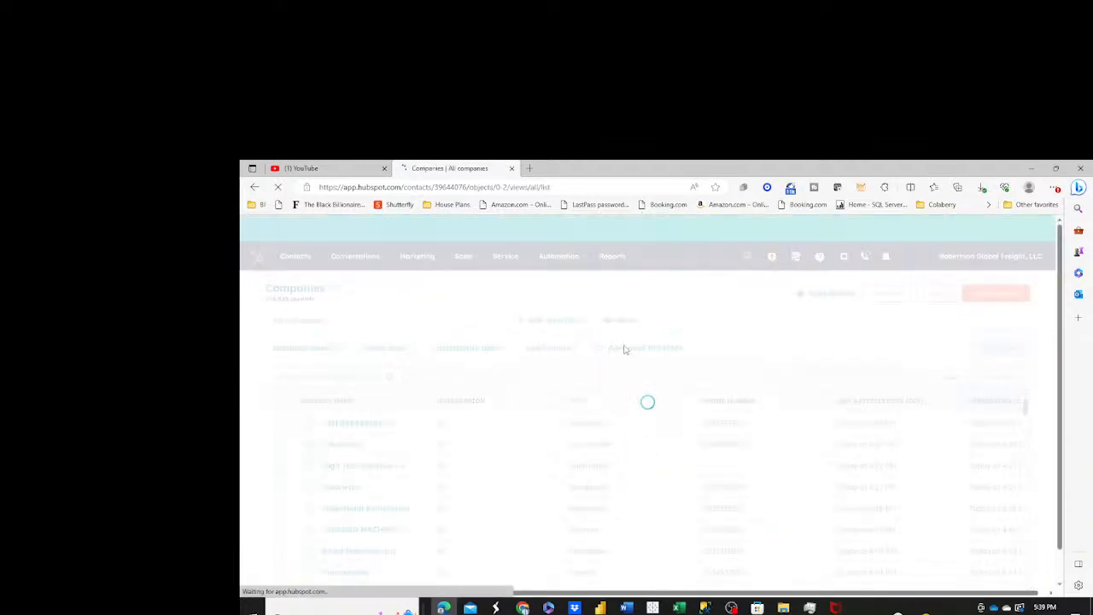
left_click(636, 348)
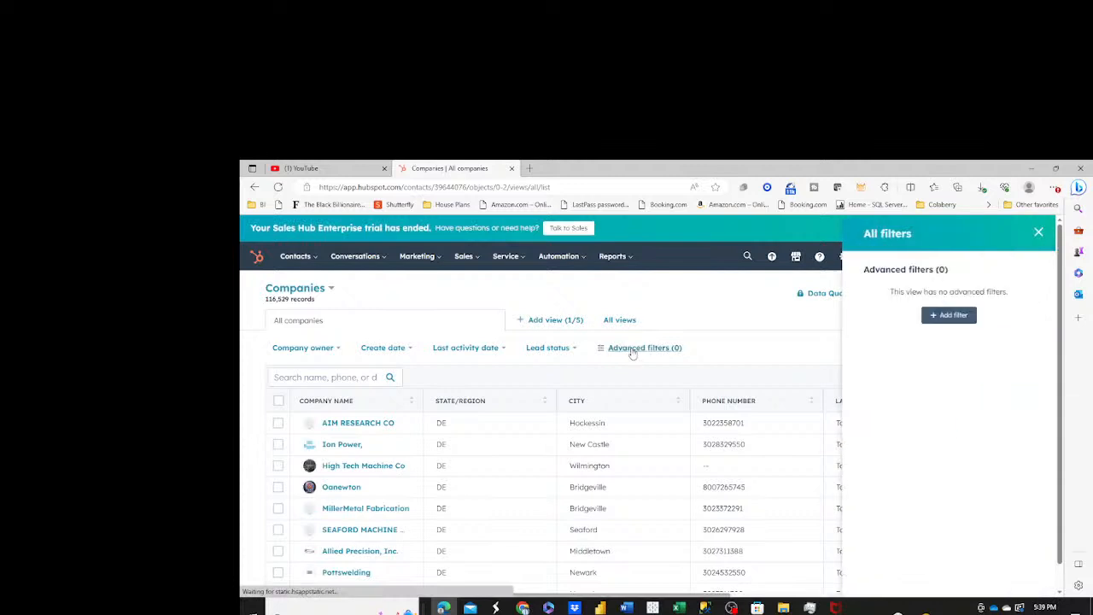
left_click(942, 316)
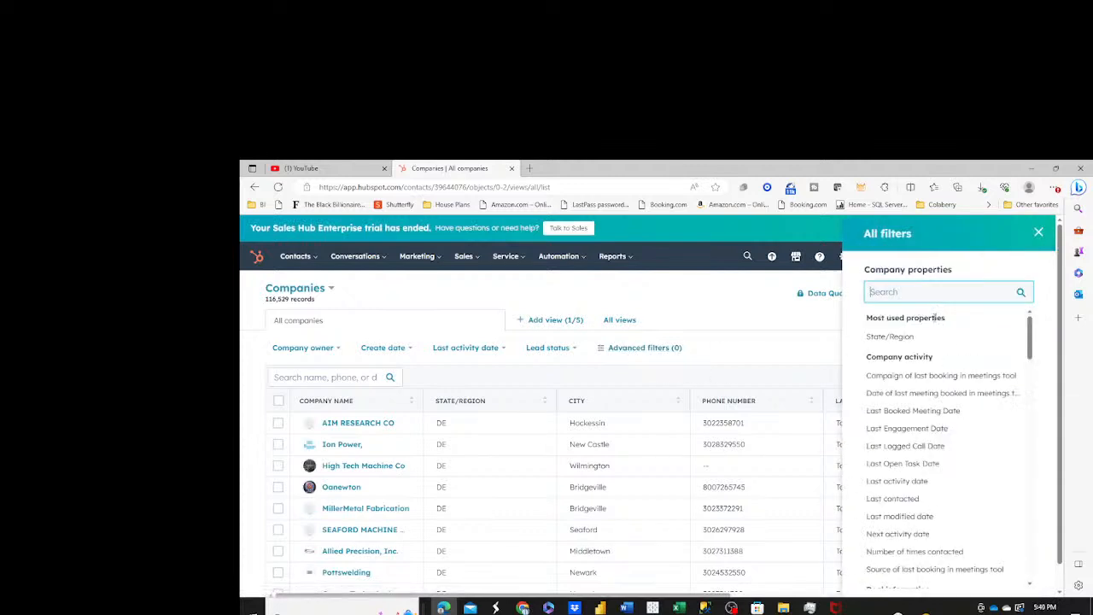
left_click(900, 340)
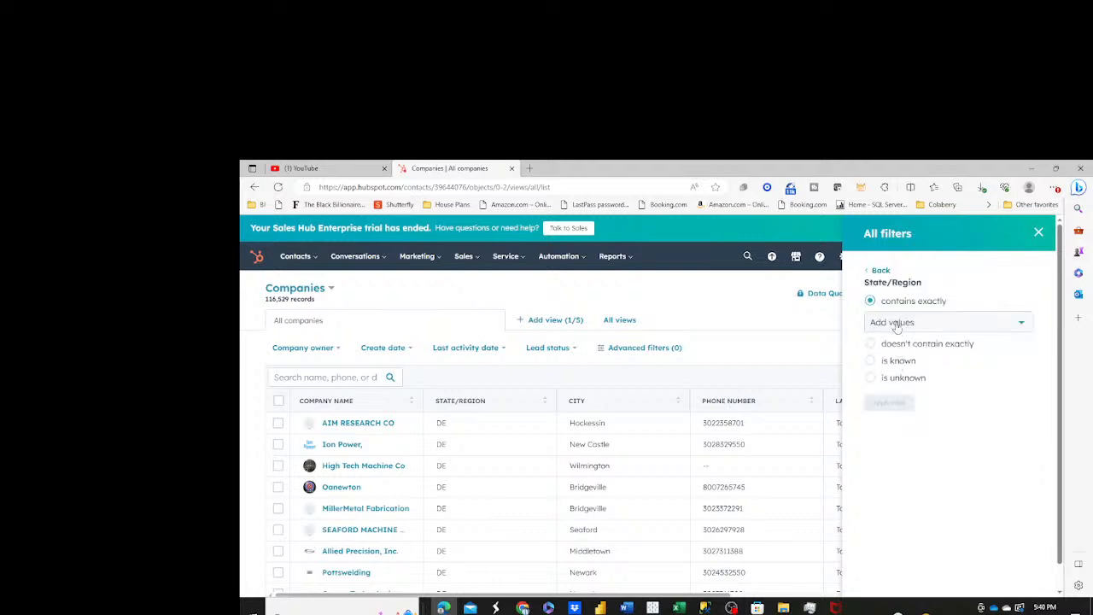
left_click(895, 322)
type("TX")
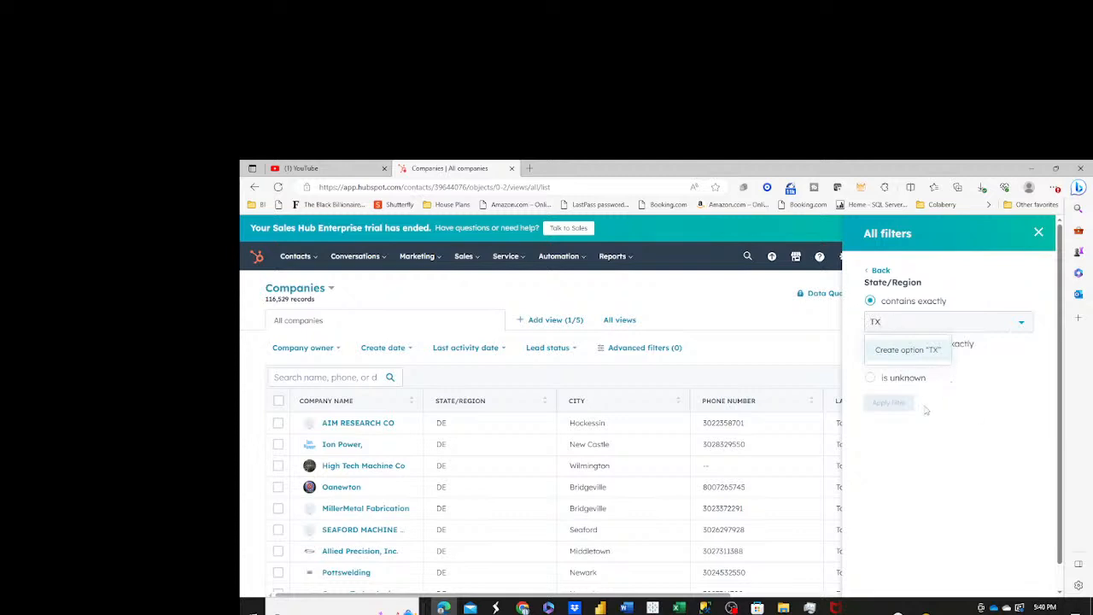
key("Return")
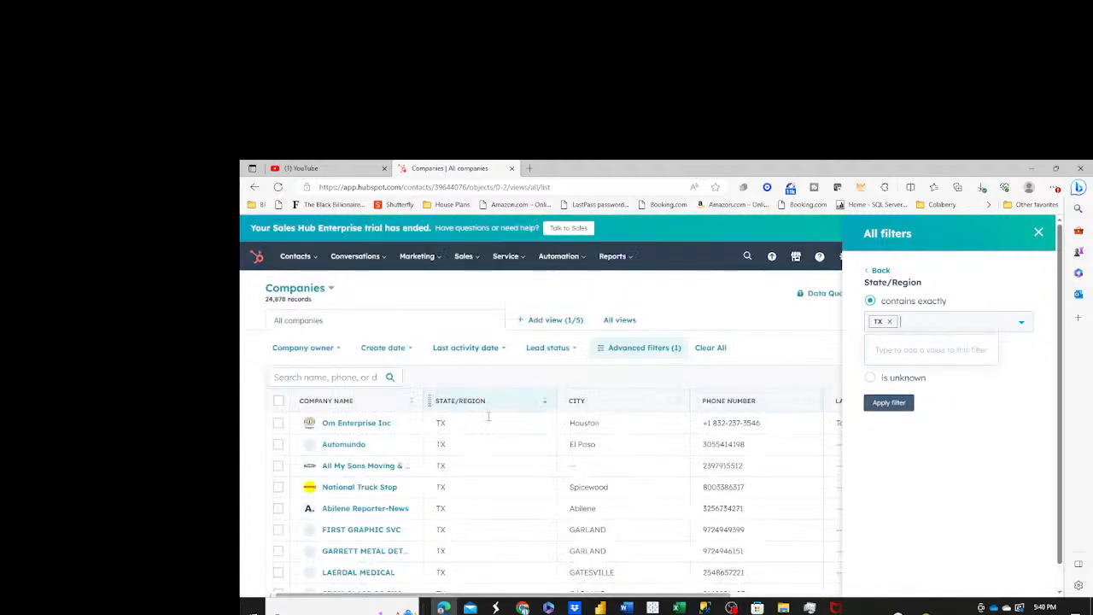
Replace TX with FL in the State/Region filter of the companies list.
left_click(889, 322)
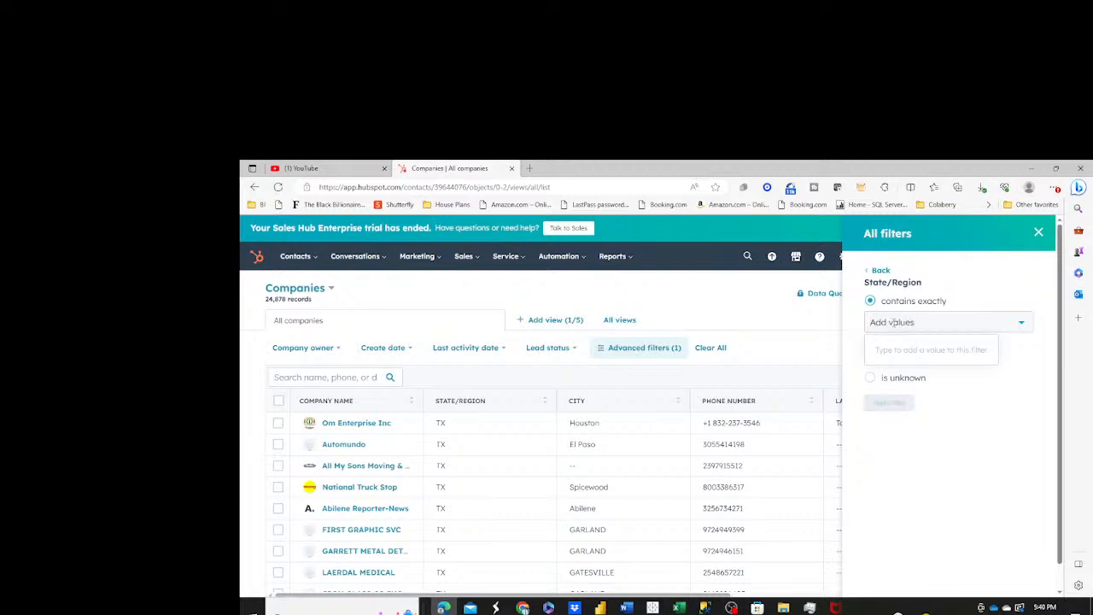
type("ME")
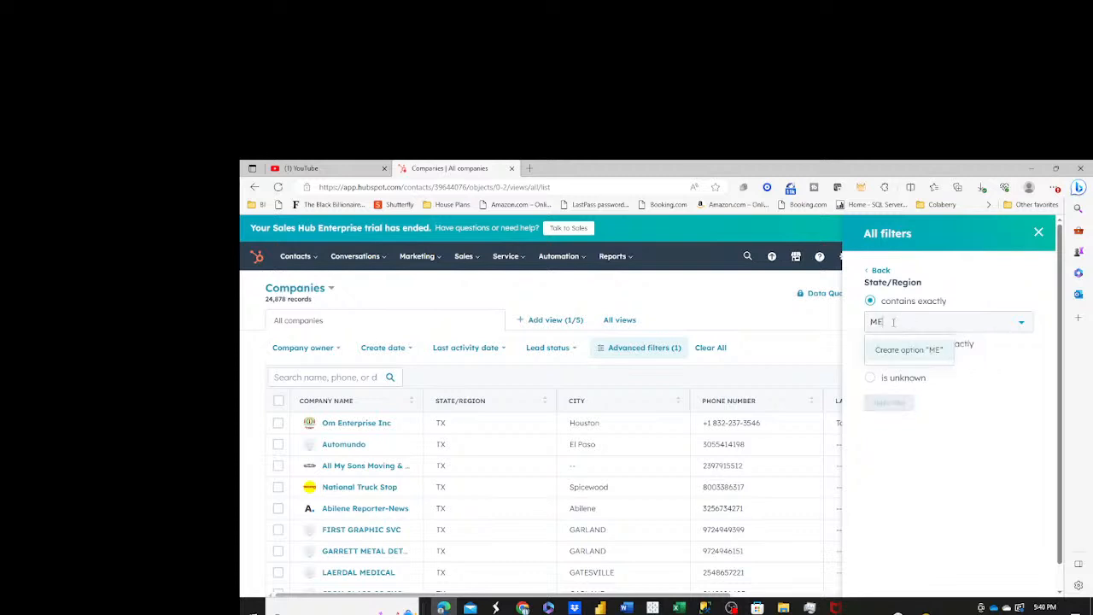
key("BackSpace")
key("BackSpace")
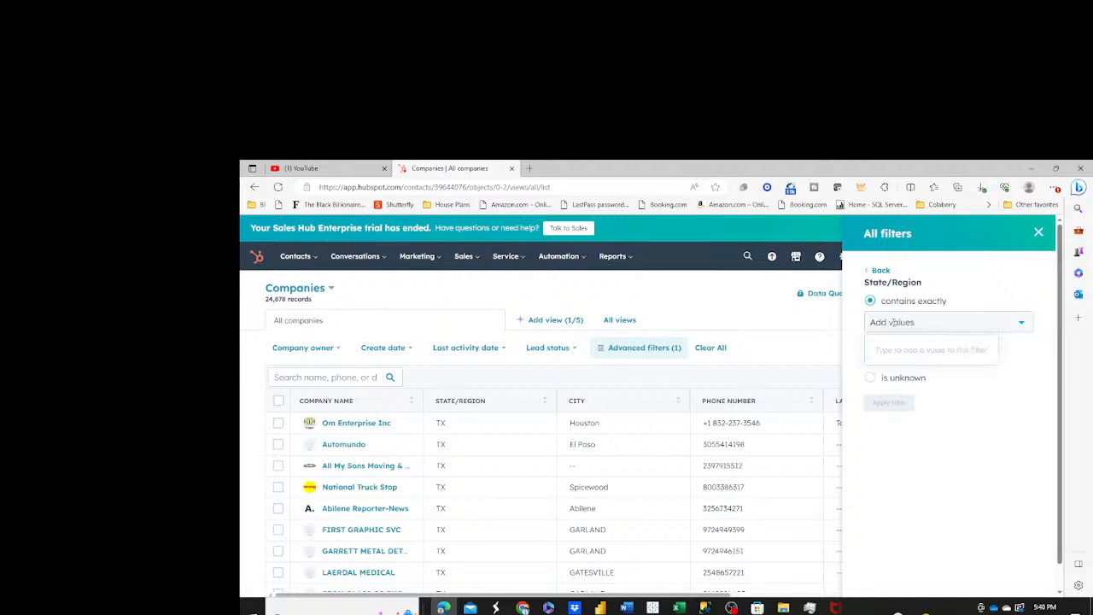
type("FL")
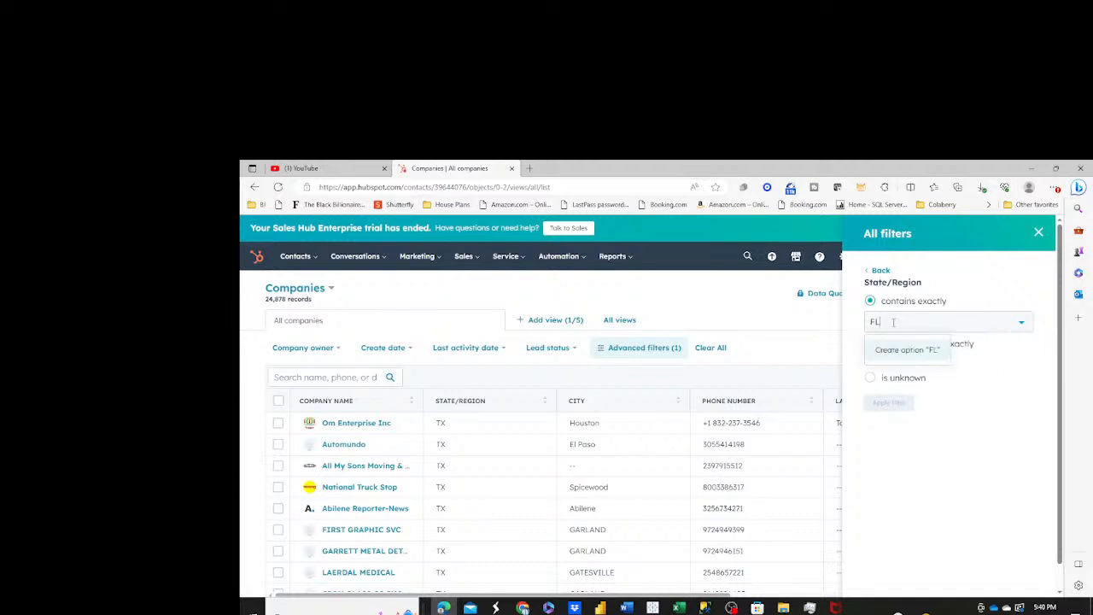
key("Return")
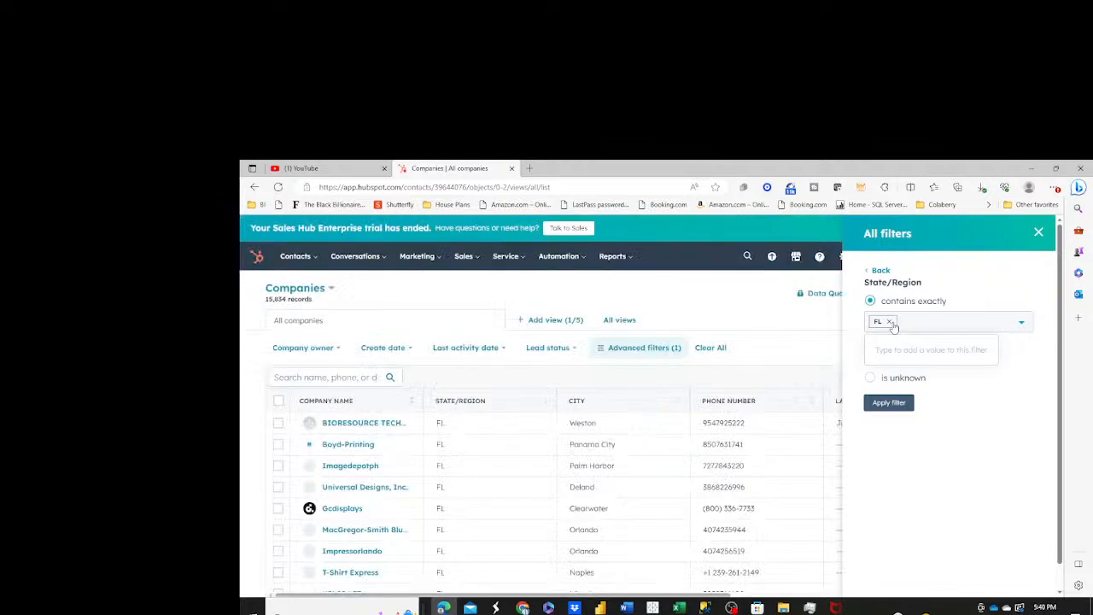
Clear the value entry and close the company filter settings, and switch to OBS.
left_click(890, 323)
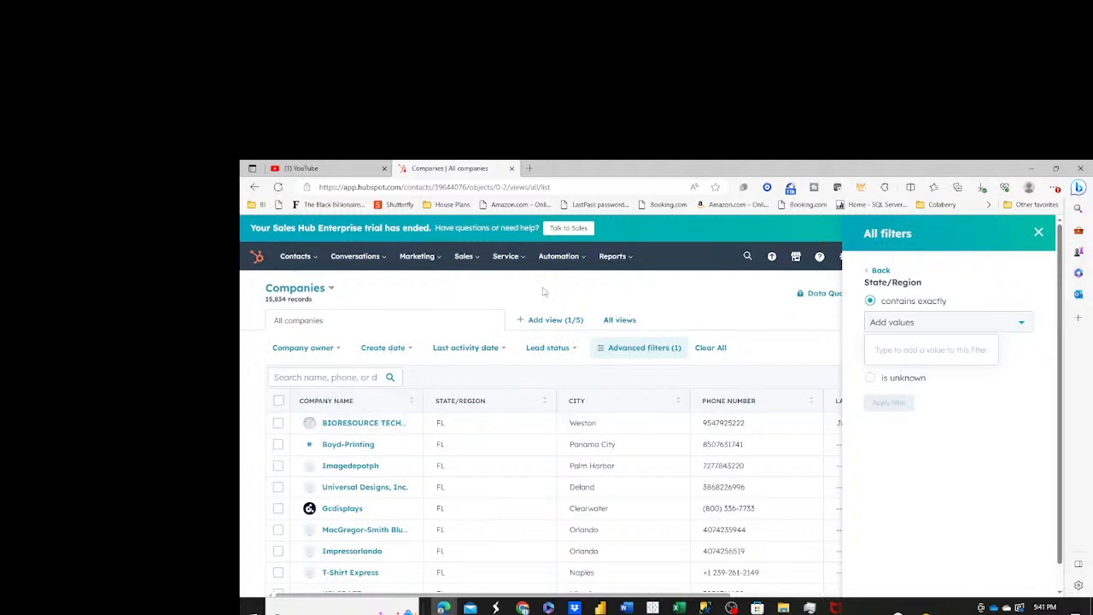
left_click(1039, 232)
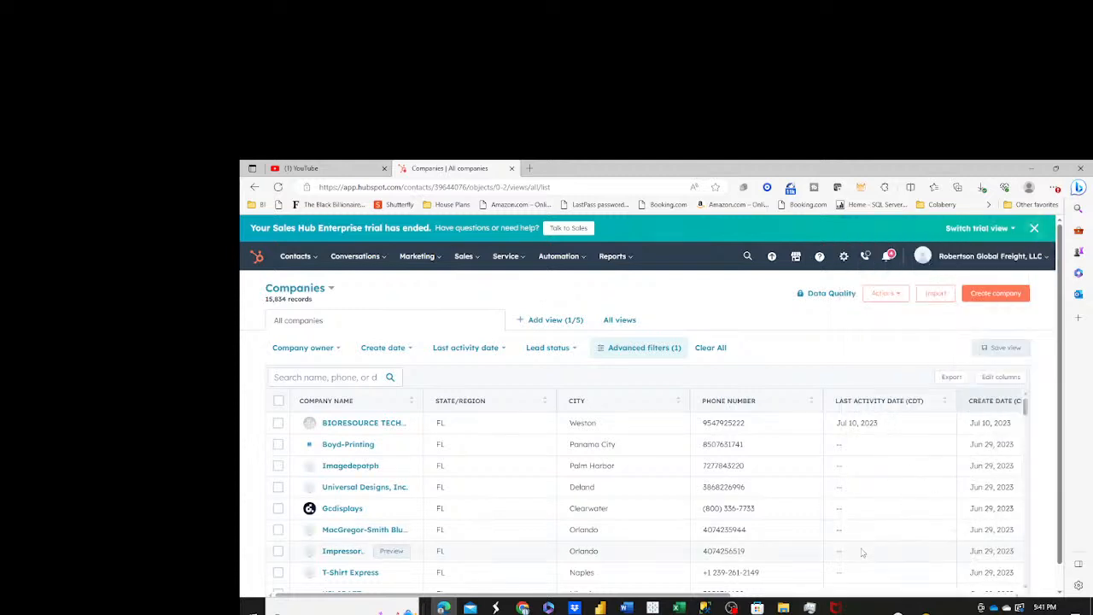
mouse_move(731, 608)
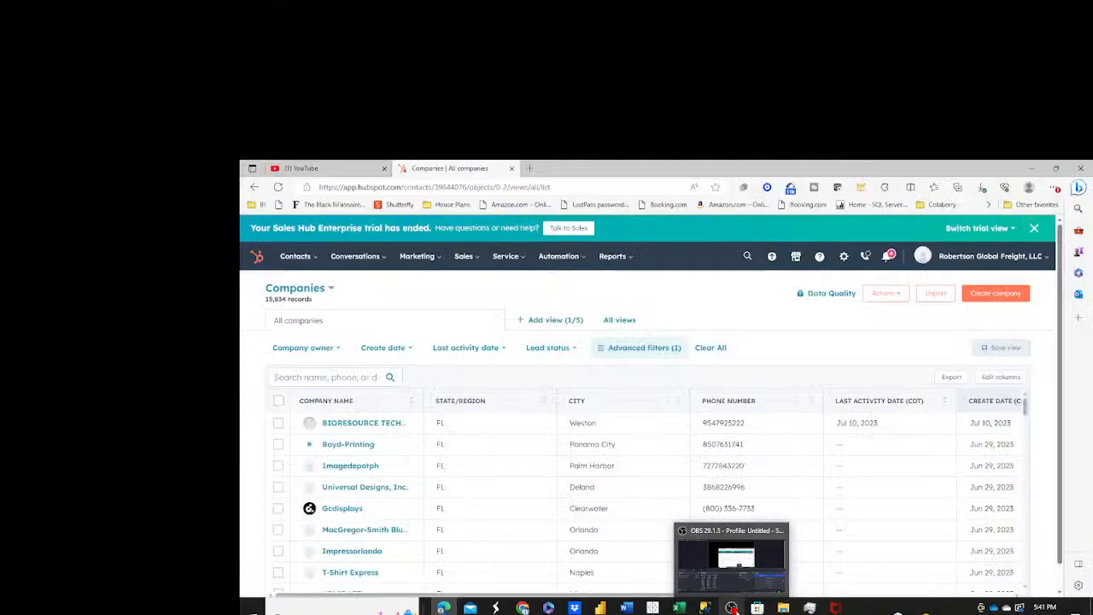
left_click(731, 607)
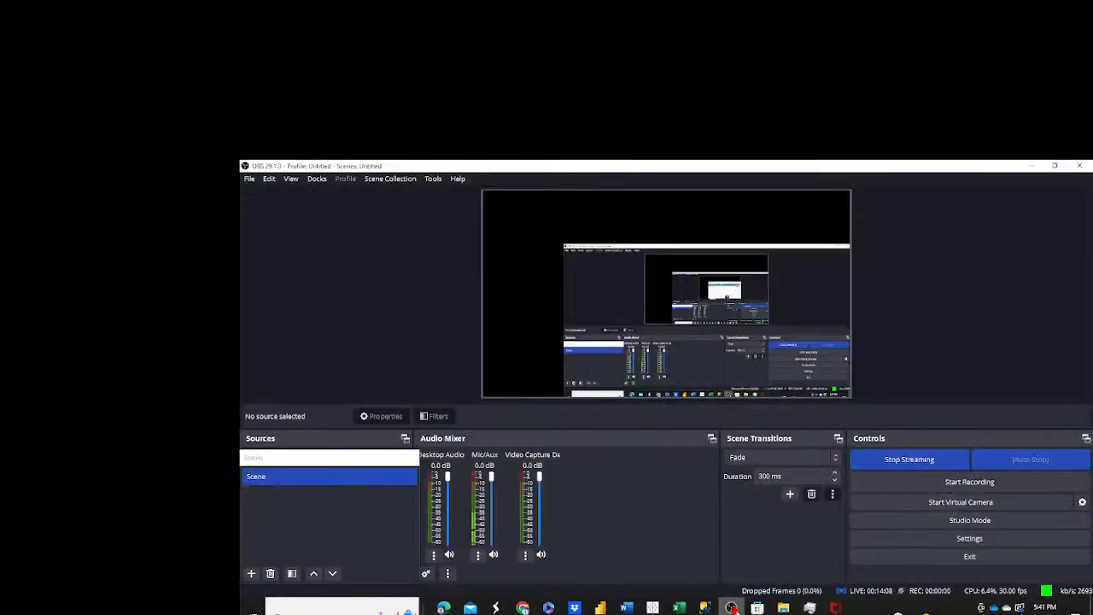